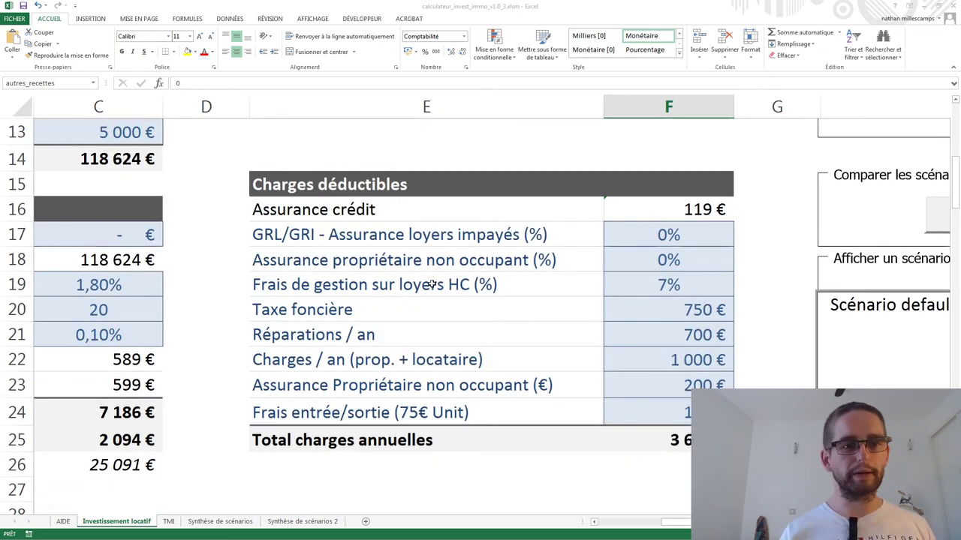
Review the credit insurance, management fee, property tax and annual charges entries under Charges déductibles.
click(643, 280)
click(659, 207)
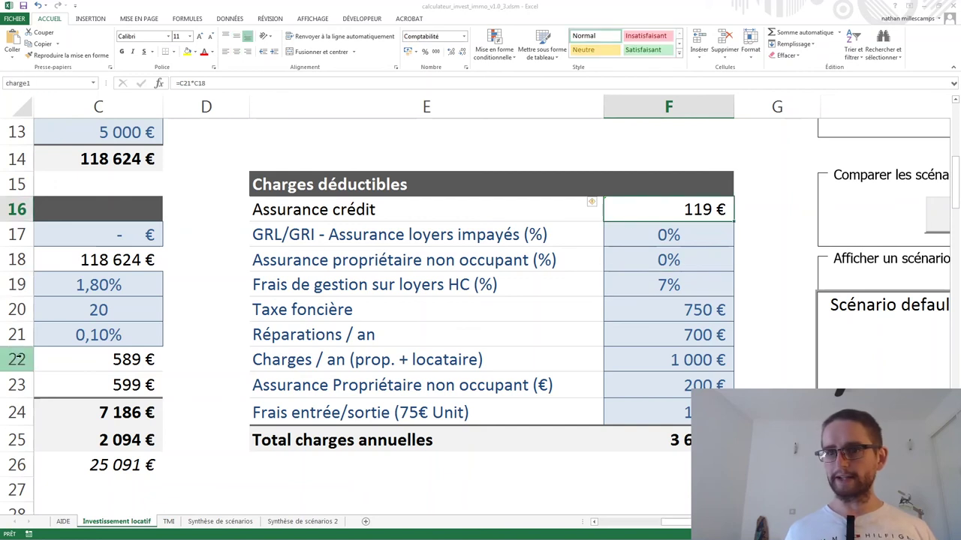
click(628, 282)
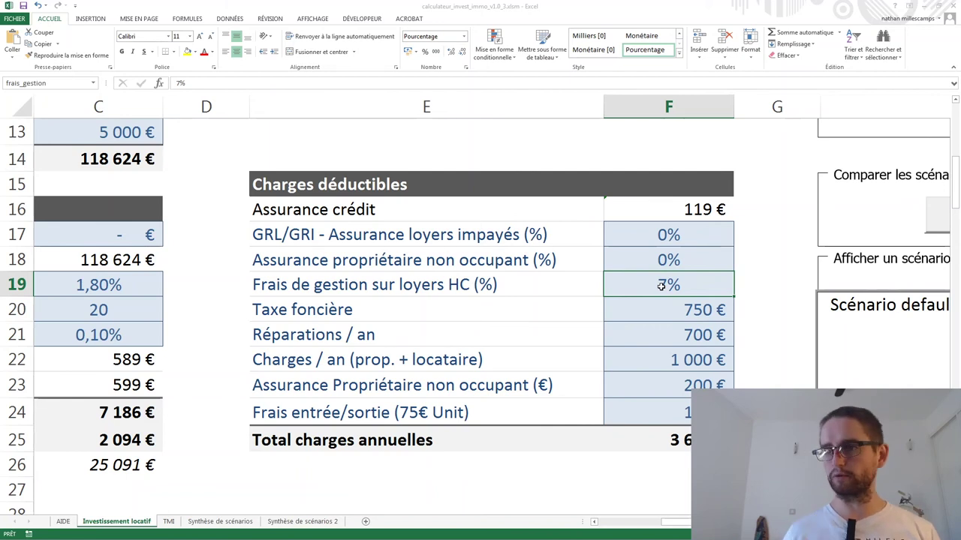
click(627, 316)
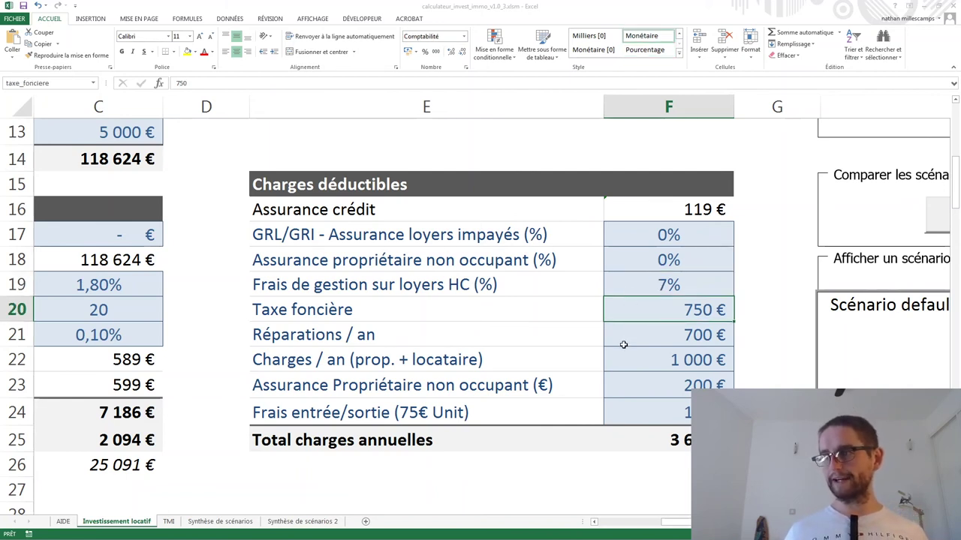
click(626, 350)
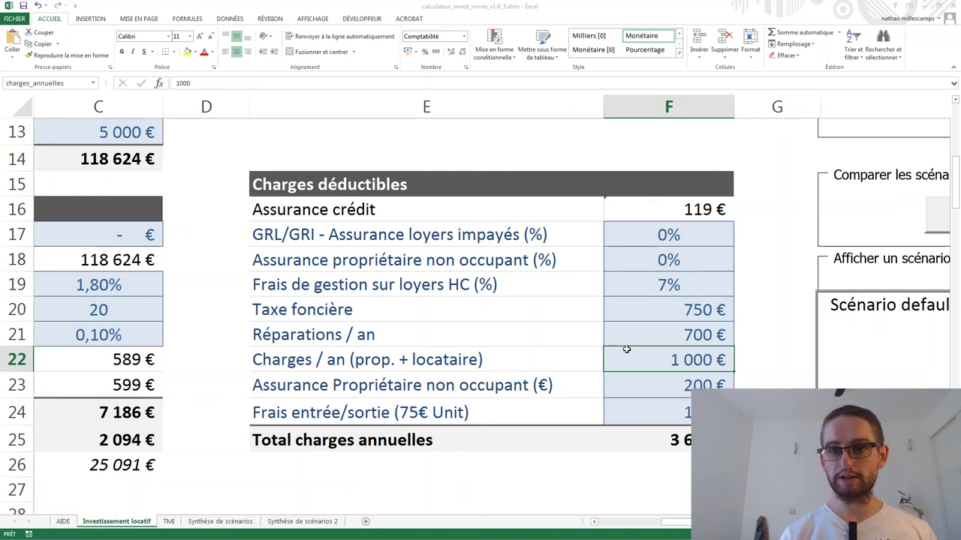
Set the Taxe foncière amount in the deductible charges to 700 €.
double_click(685, 314)
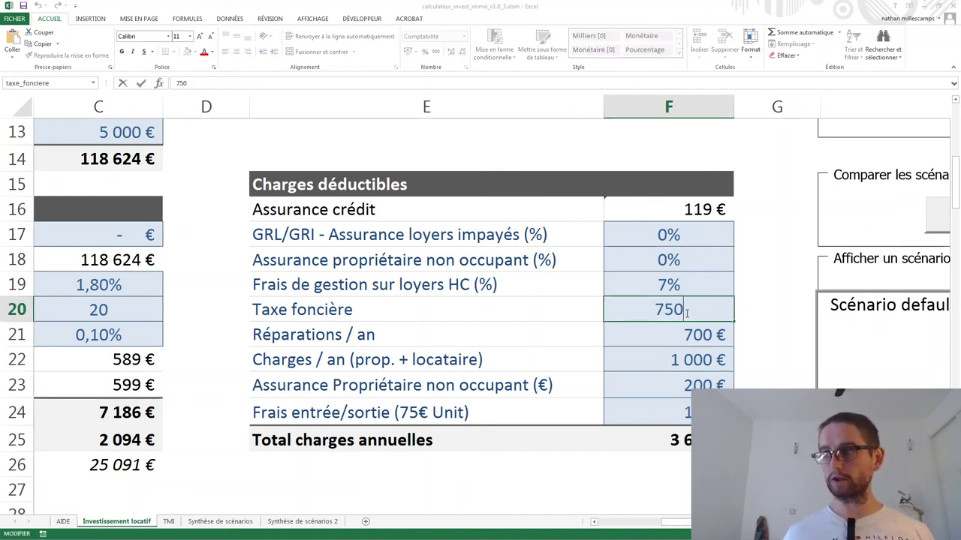
key(BackSpace)
key(BackSpace)
text(00)
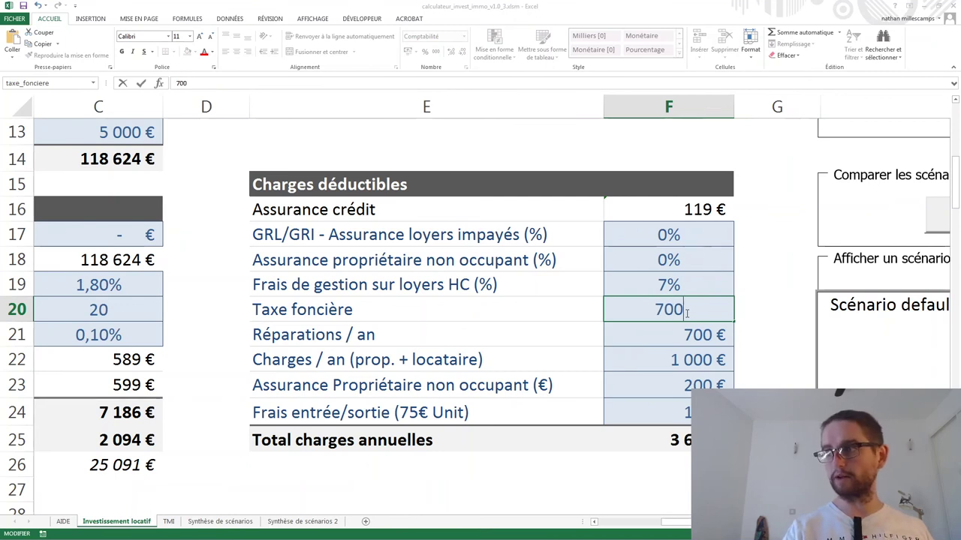
Set the yearly owner and tenant charges (Charges / an) to 1200 €.
click(692, 358)
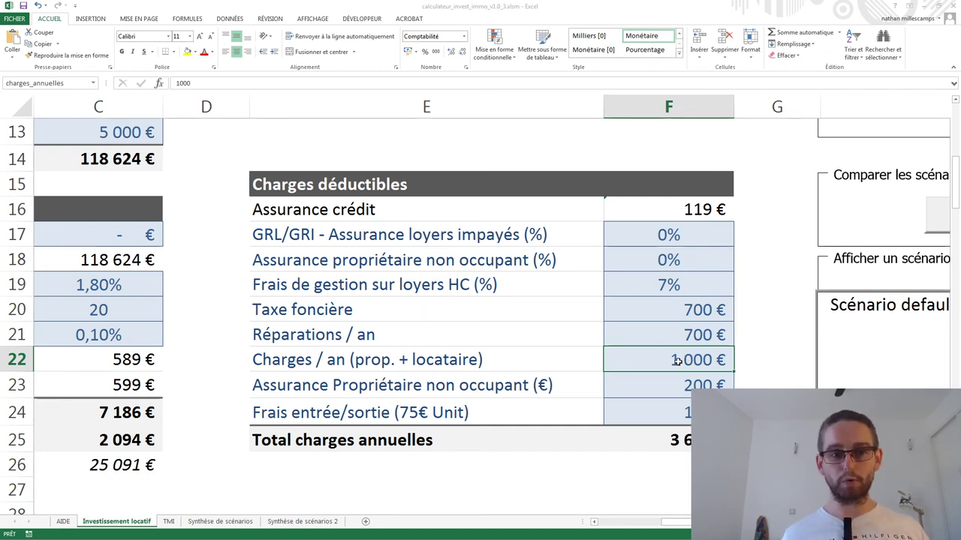
click(692, 363)
double_click(691, 362)
click(670, 362)
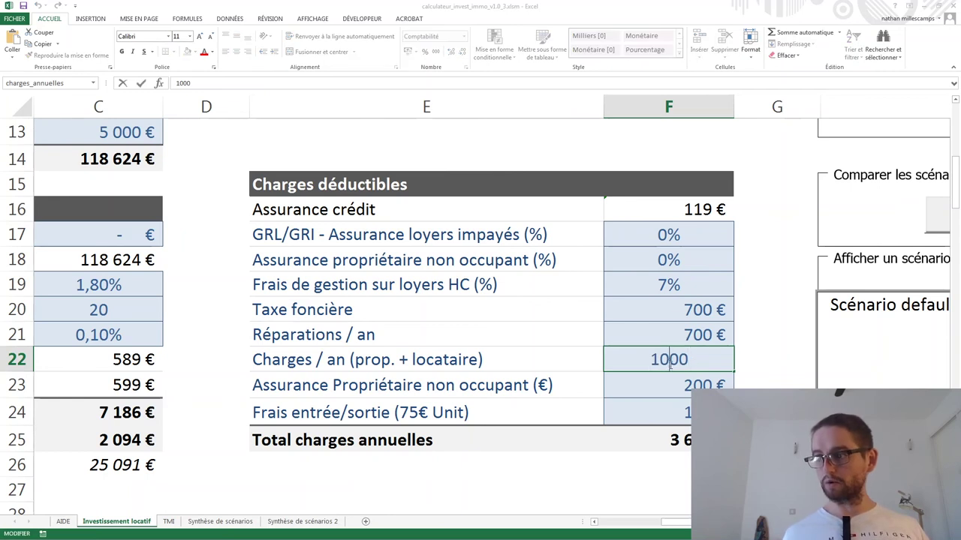
key(BackSpace)
text(2)
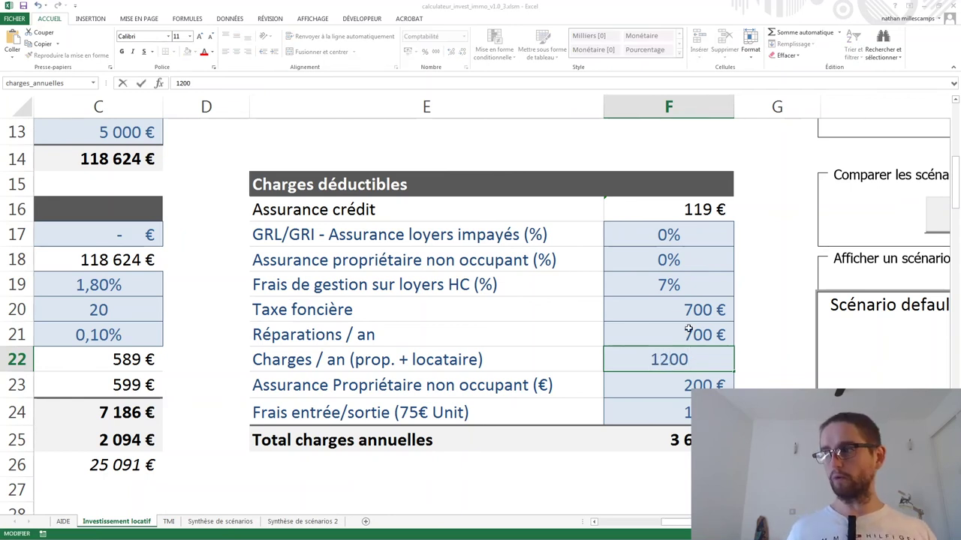
Set the annual repairs (Réparations / an) in the deductible charges to 500 €.
click(678, 336)
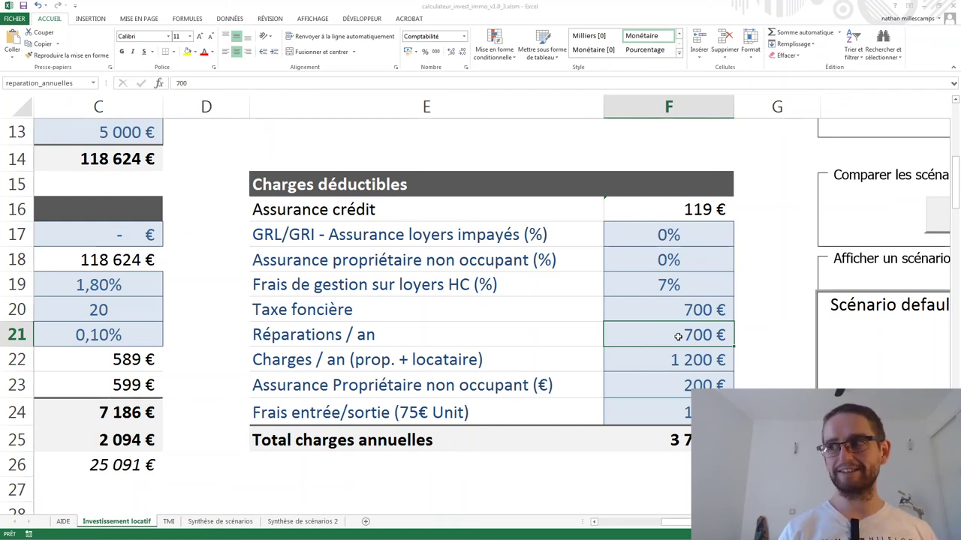
double_click(678, 337)
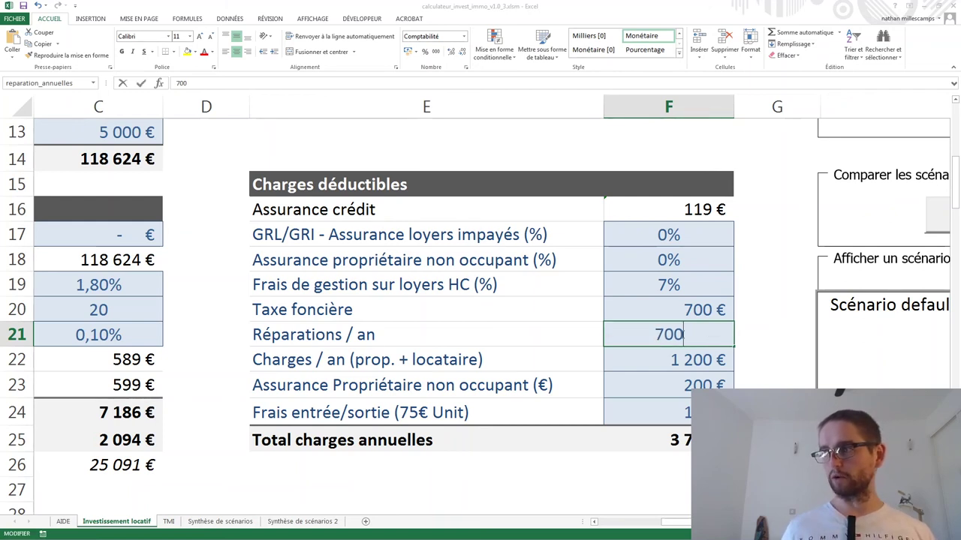
click(664, 337)
key(BackSpace)
text(5)
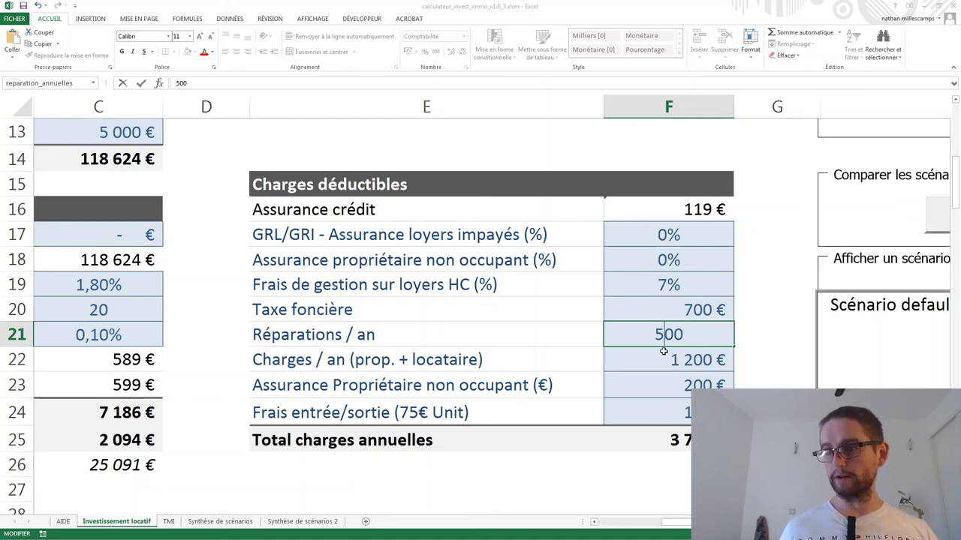
key(Return)
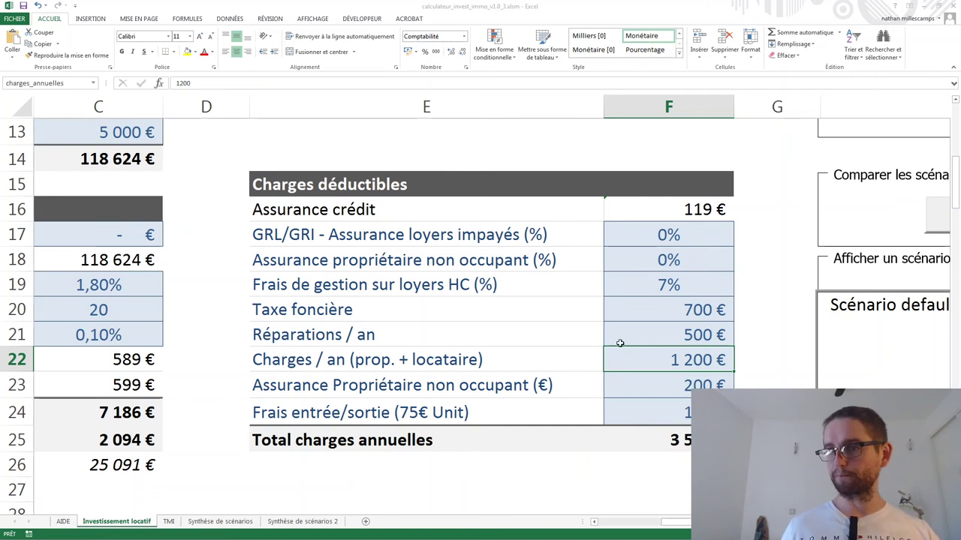
Set the Frais entrée/sortie amount in the deductible charges to 250 €.
click(667, 380)
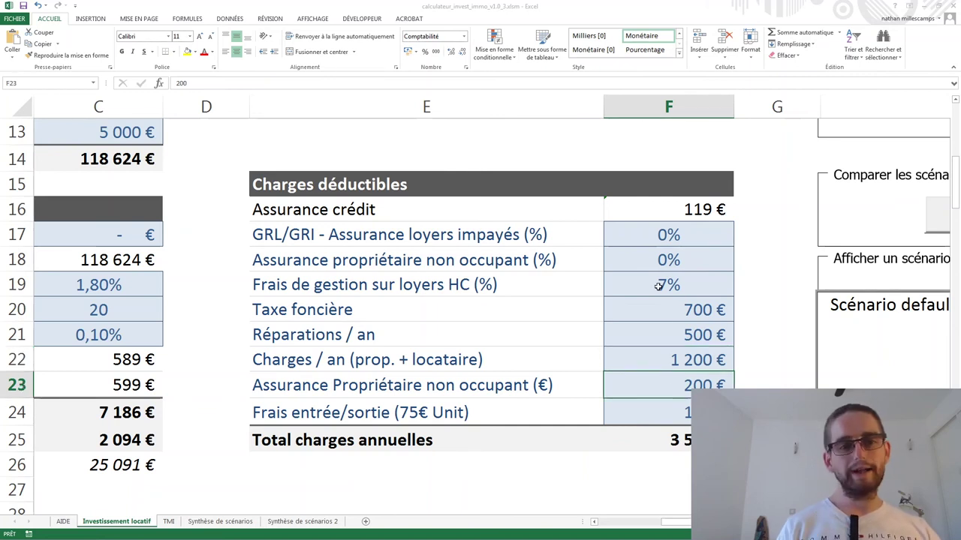
scroll(703, 333, down, 1)
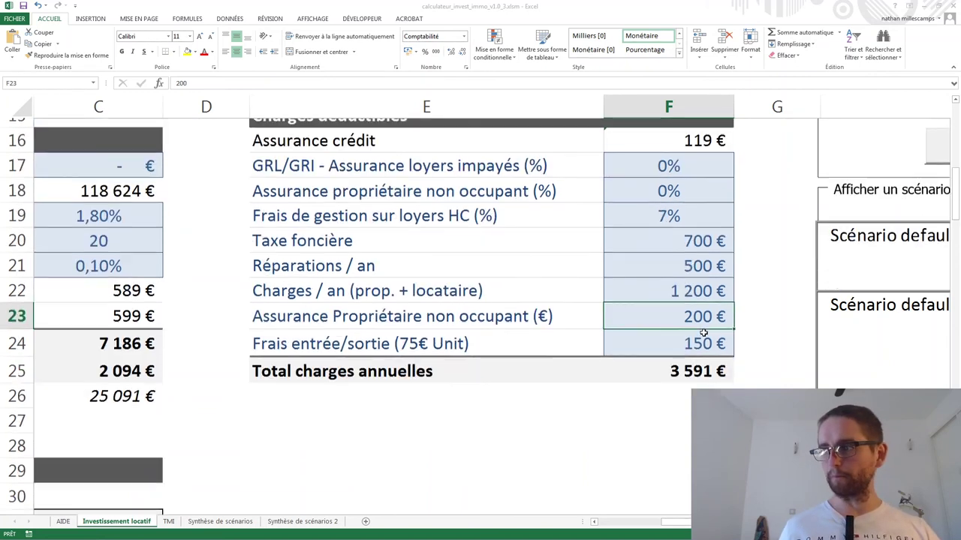
scroll(703, 333, down, 1)
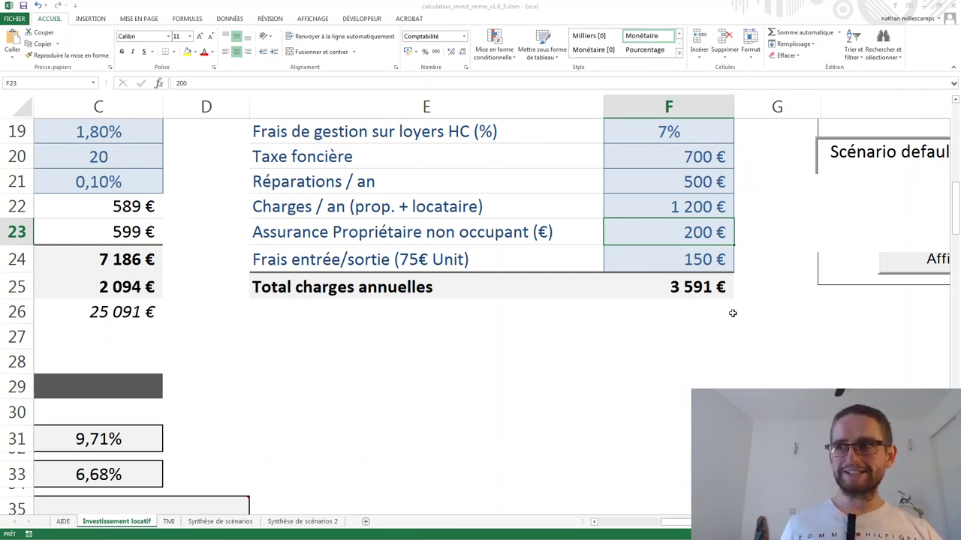
click(690, 257)
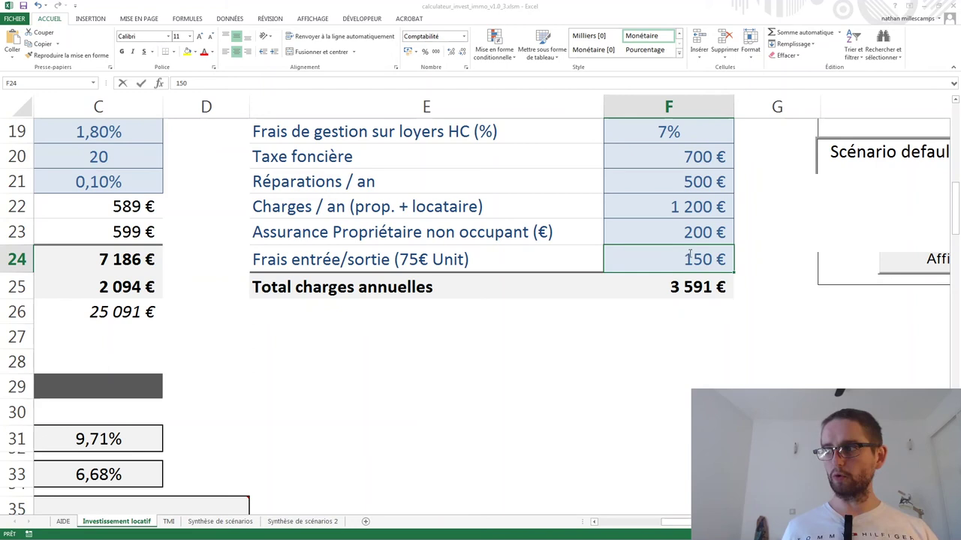
double_click(690, 260)
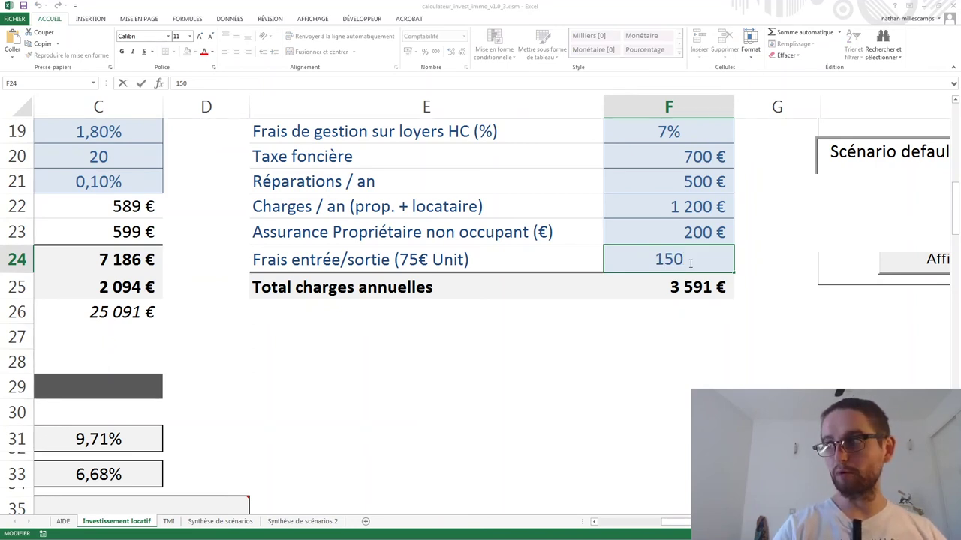
key(BackSpace)
key(BackSpace)
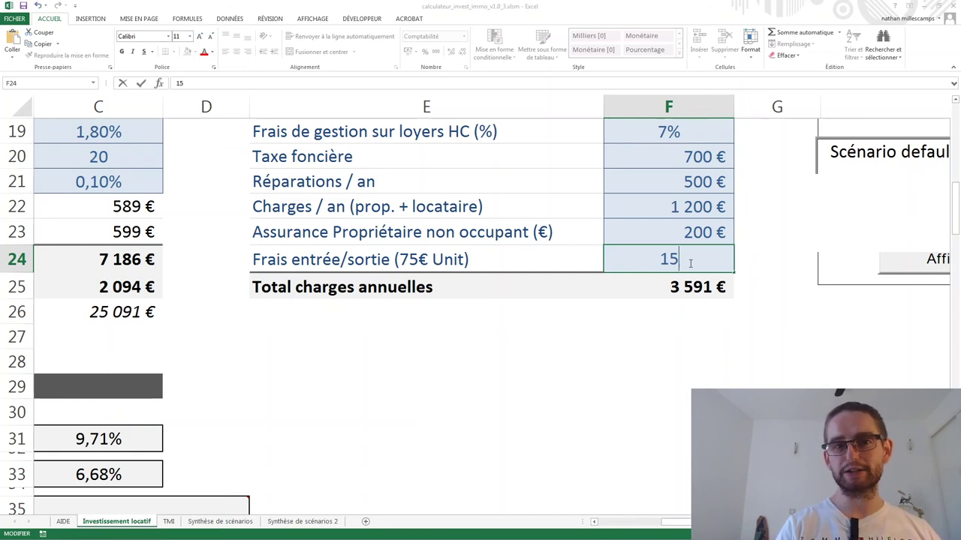
key(BackSpace)
text(250)
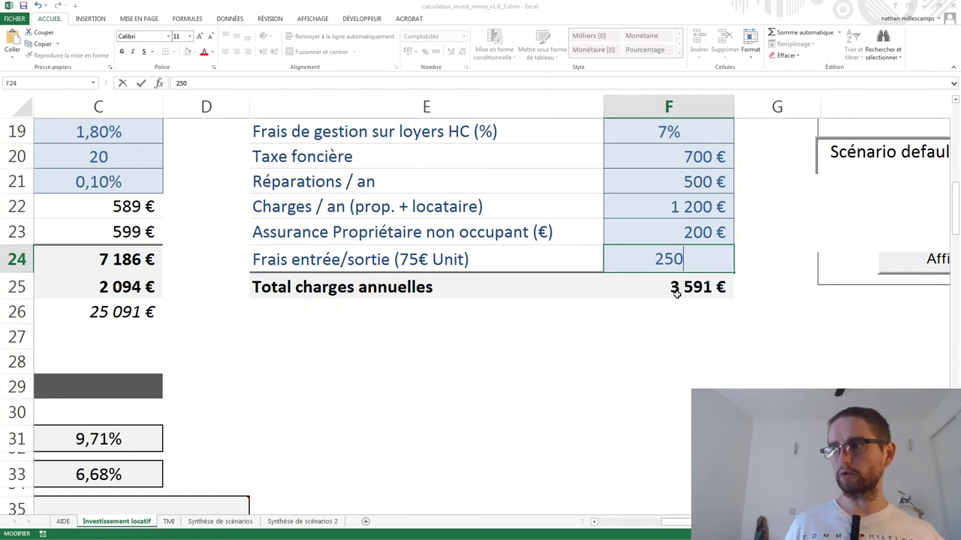
click(676, 294)
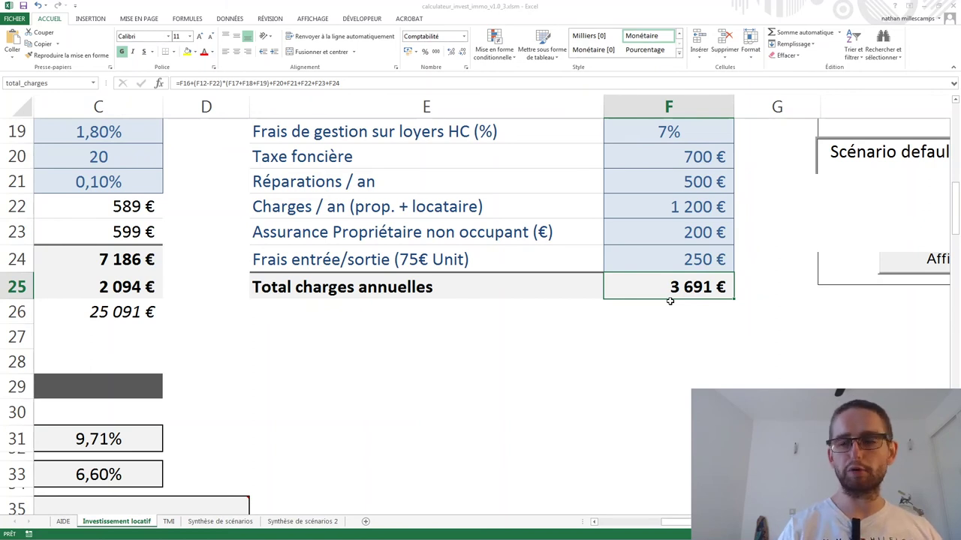
Check the gross yield (Rendement brut) and net yield (Rendement net) under Retour sur investissement.
click(232, 365)
key(Left)
key(Left)
key(Left)
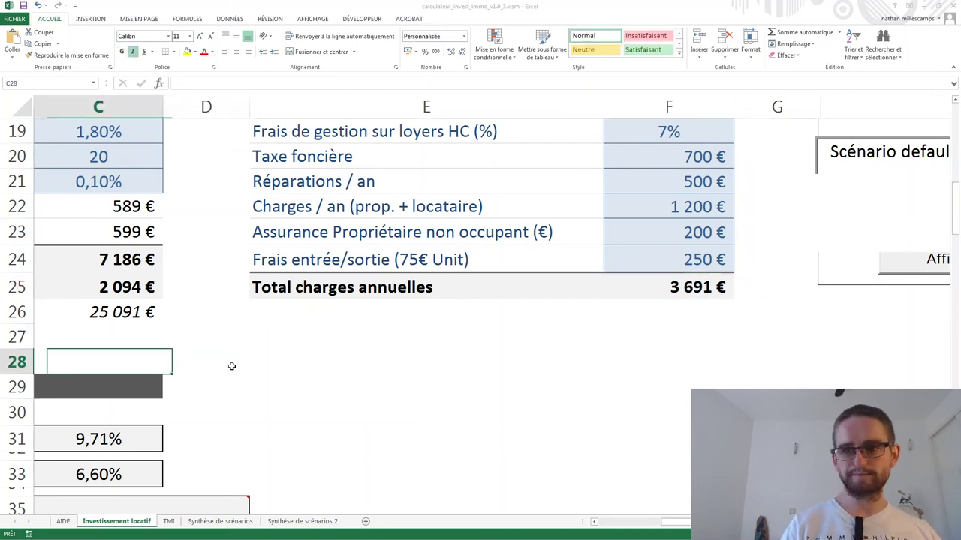
key(Right)
key(Down)
key(Down)
key(Down)
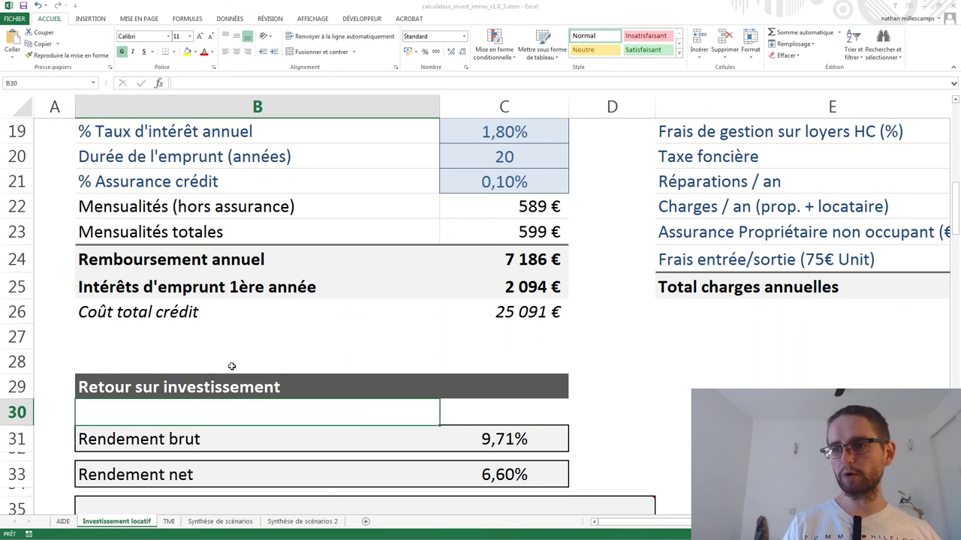
key(Right)
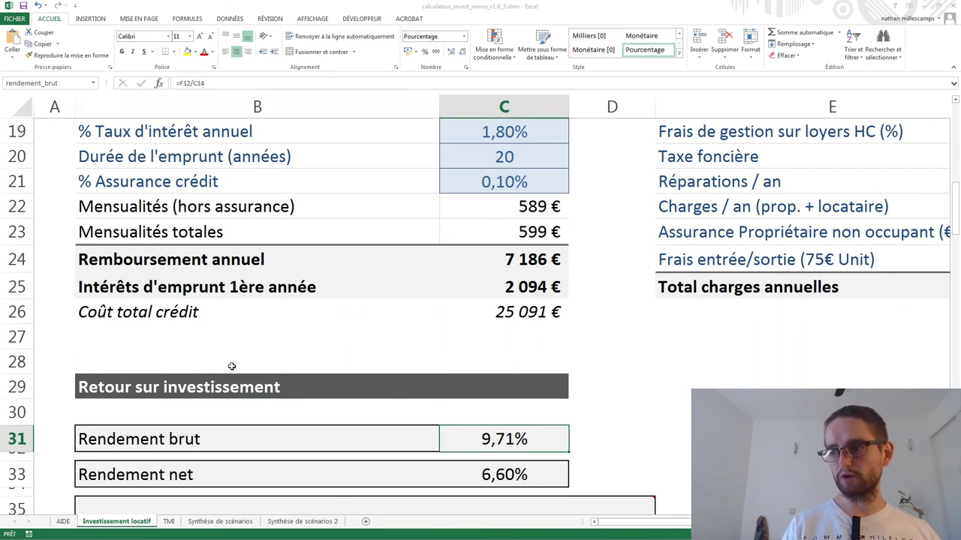
key(Down)
key(Down)
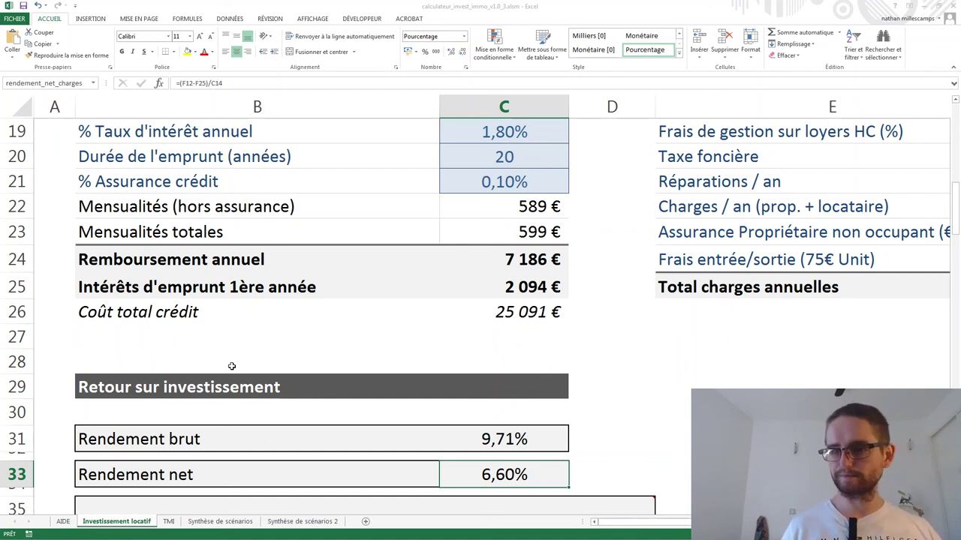
Check the Revenu net foncier and the monthly net cash flow in the return on investment section.
scroll(232, 367, down, 1)
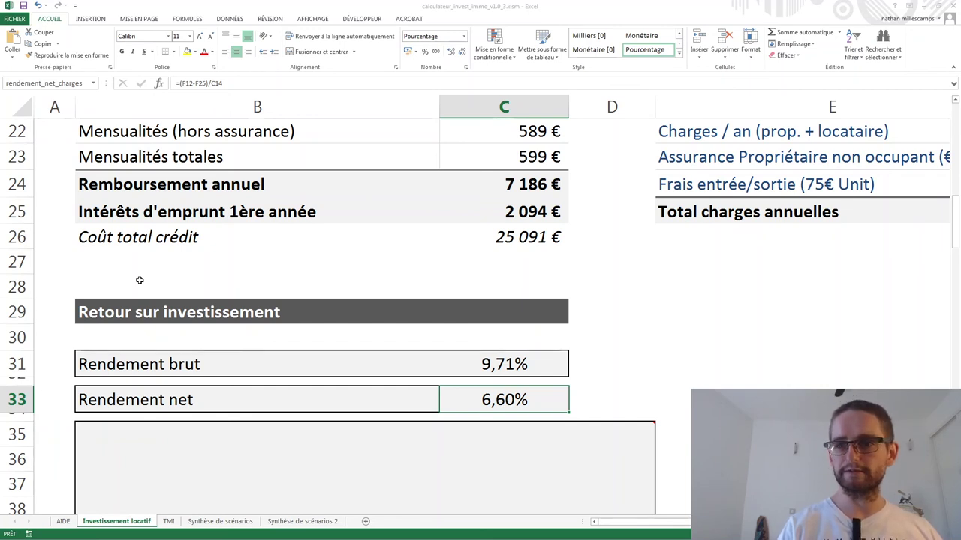
click(154, 454)
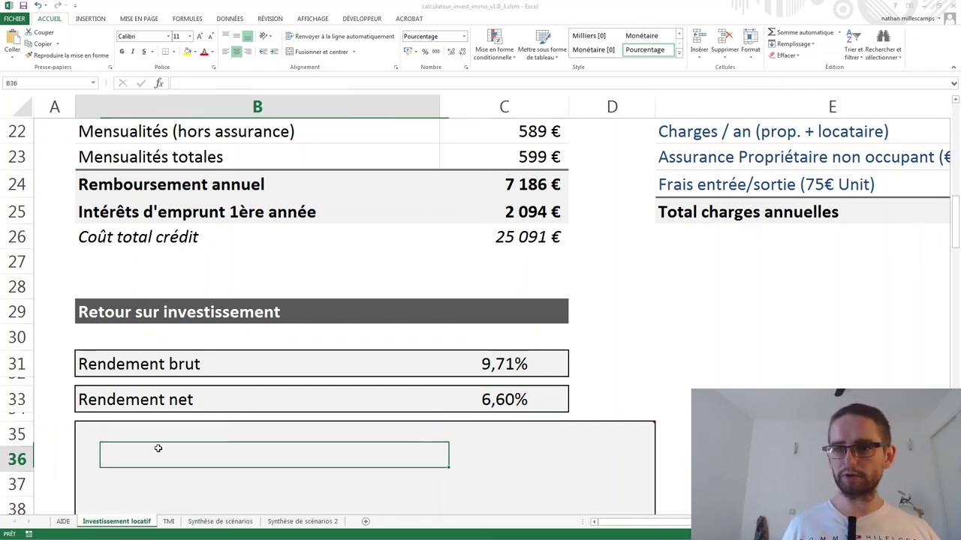
click(143, 435)
scroll(166, 403, down, 2)
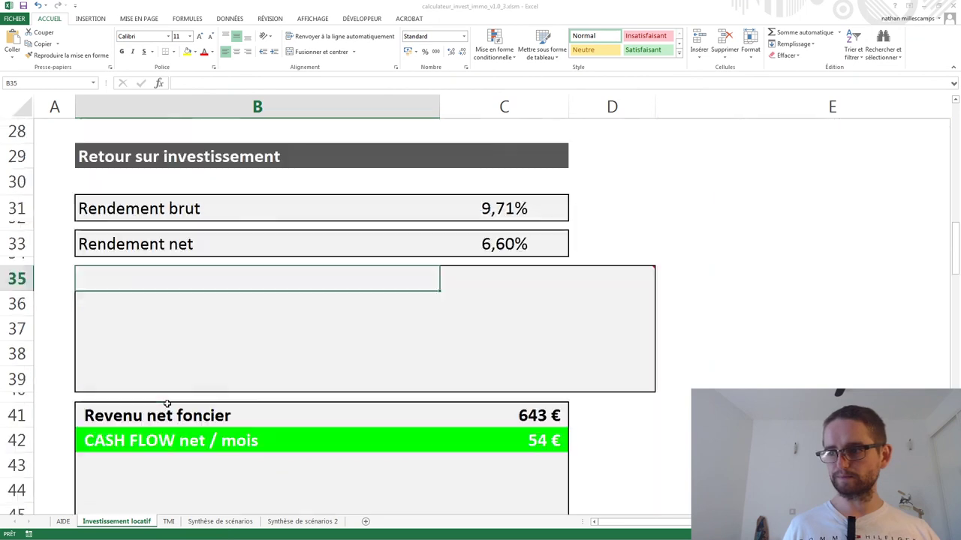
click(208, 416)
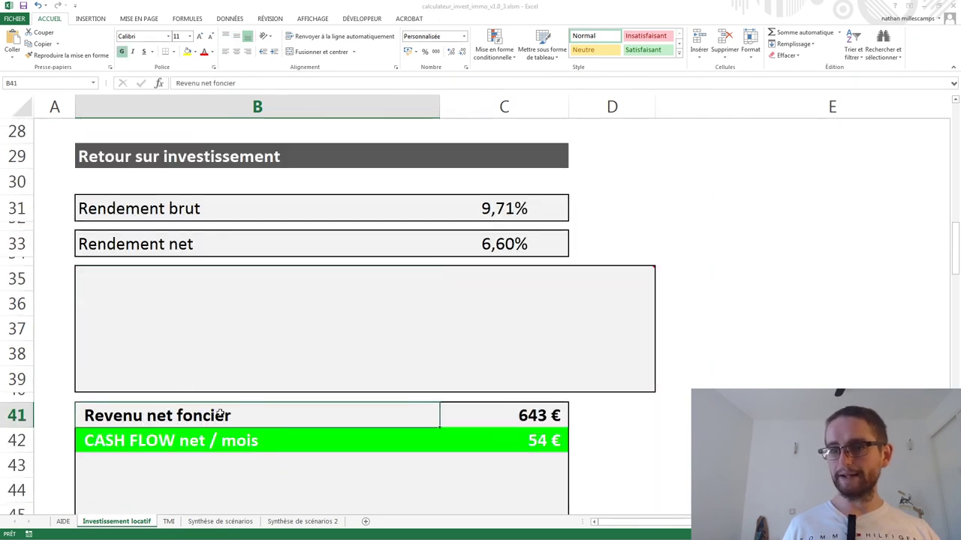
scroll(223, 415, down, 1)
click(344, 368)
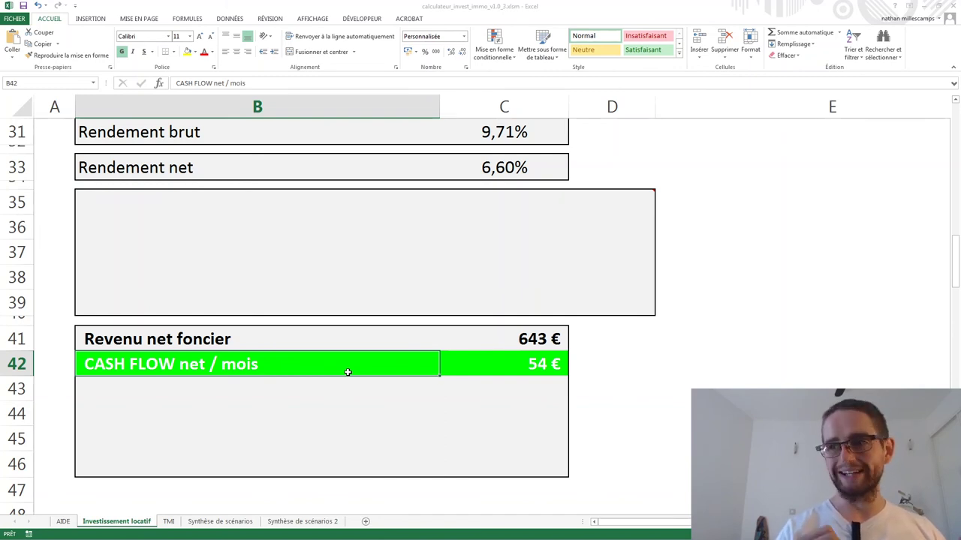
click(467, 363)
Save the current simulation as a scenario named "Apport 0% - 80m2 - 75000€".
scroll(761, 380, up, 5)
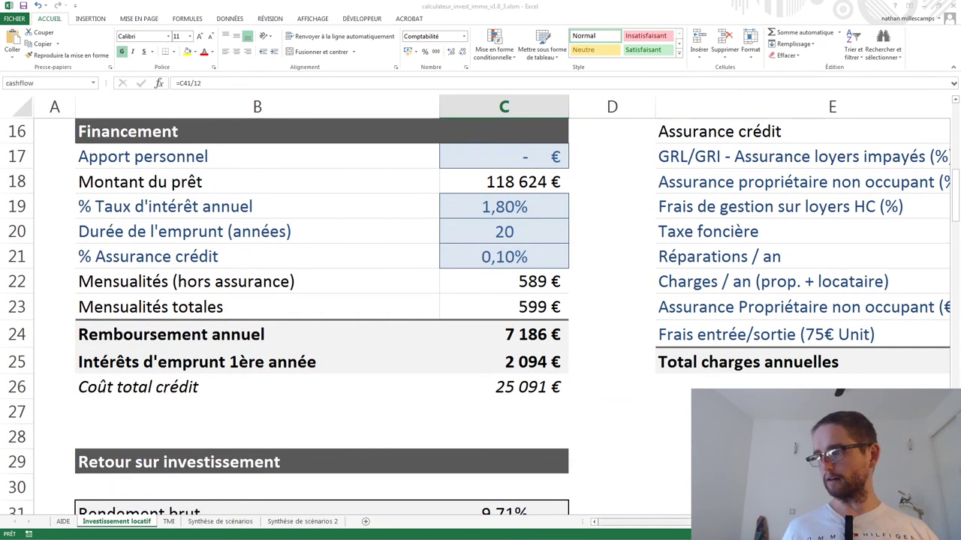
scroll(491, 234, right, 3)
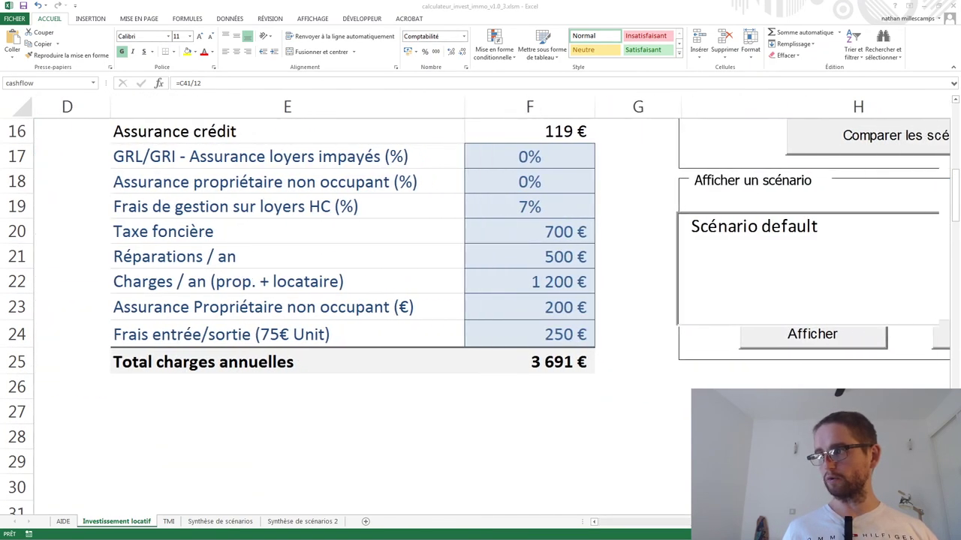
scroll(841, 276, right, 2)
scroll(841, 276, up, 3)
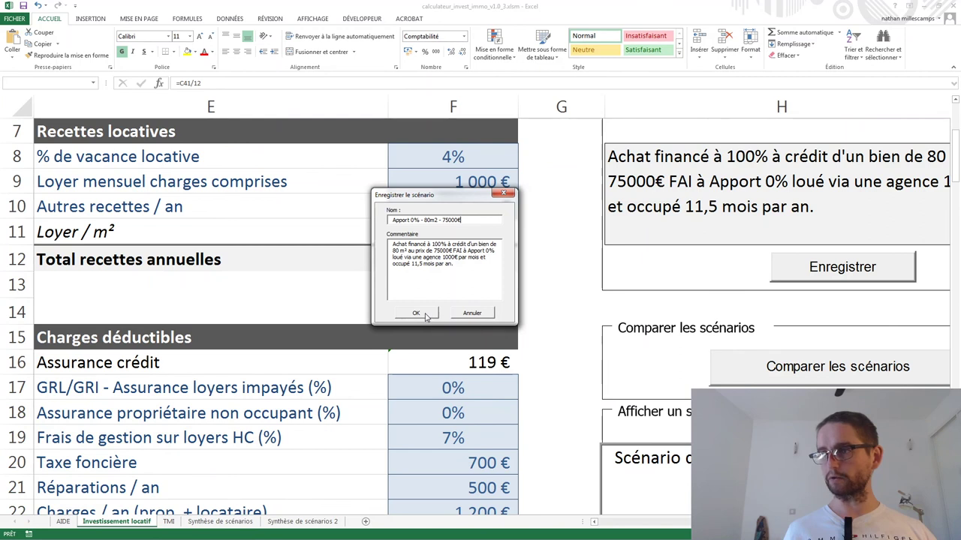
click(425, 315)
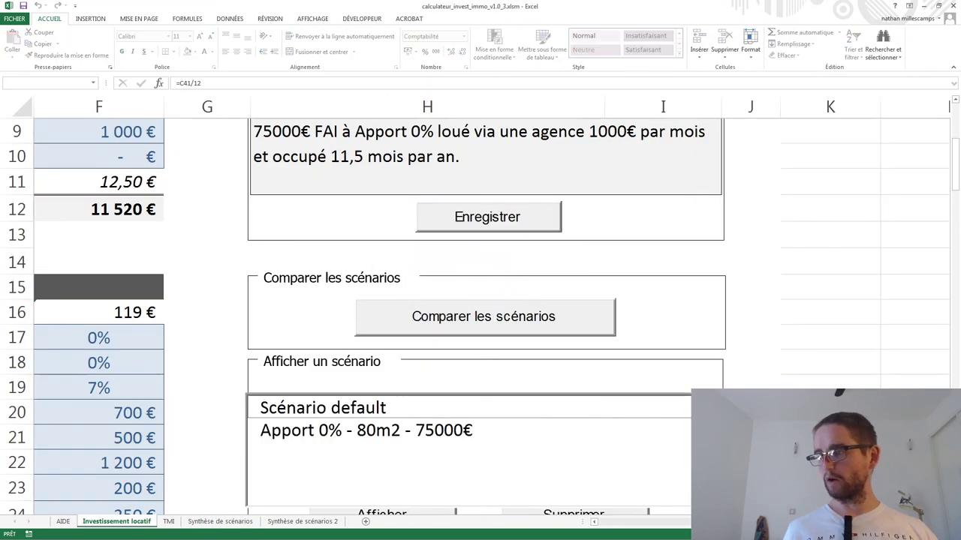
click(542, 189)
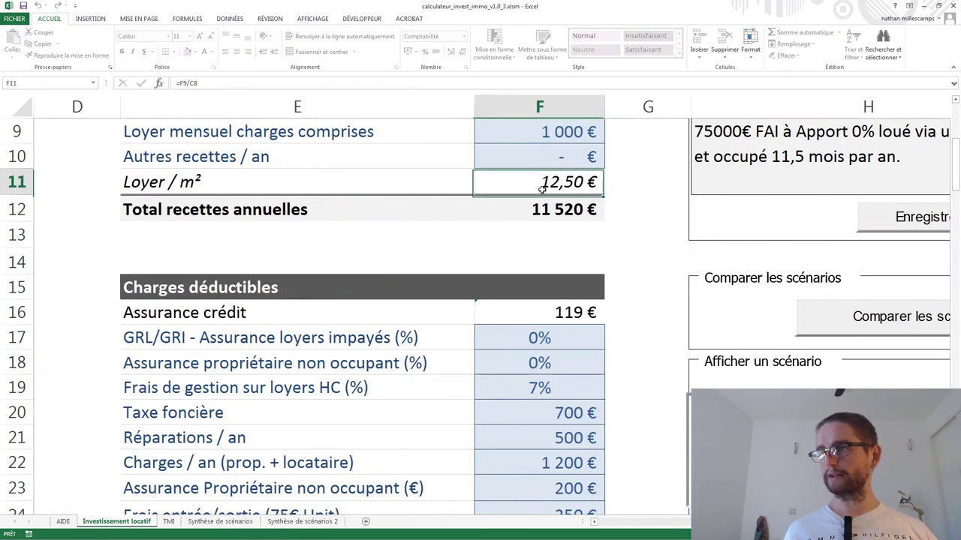
Set the Loyer mensuel charges comprises in the rental income section to 1020 €.
scroll(542, 189, up, 1)
double_click(564, 211)
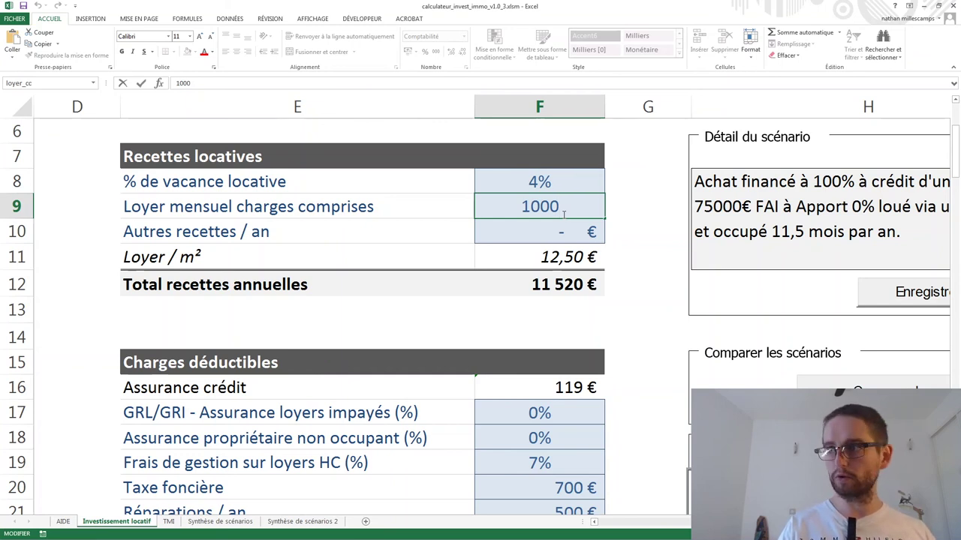
key(BackSpace)
text(2)
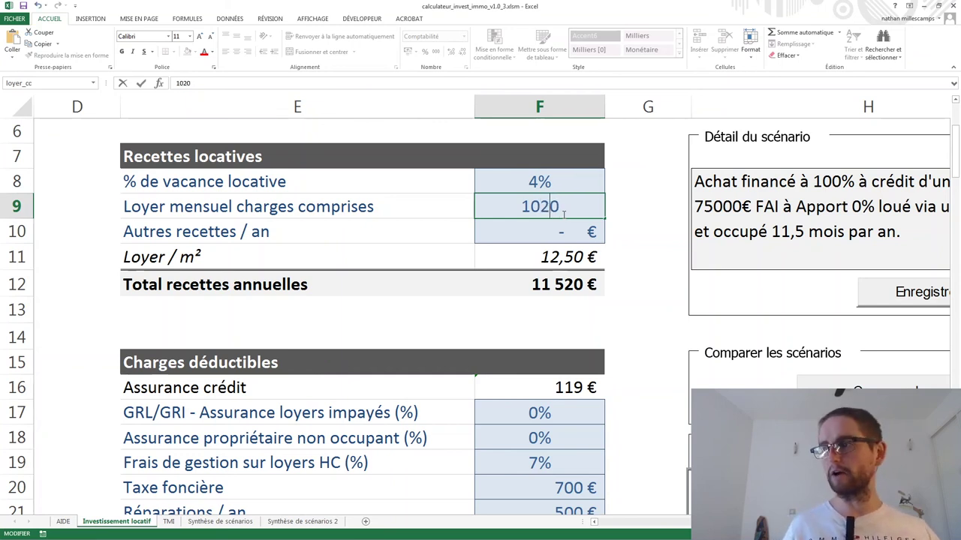
click(565, 237)
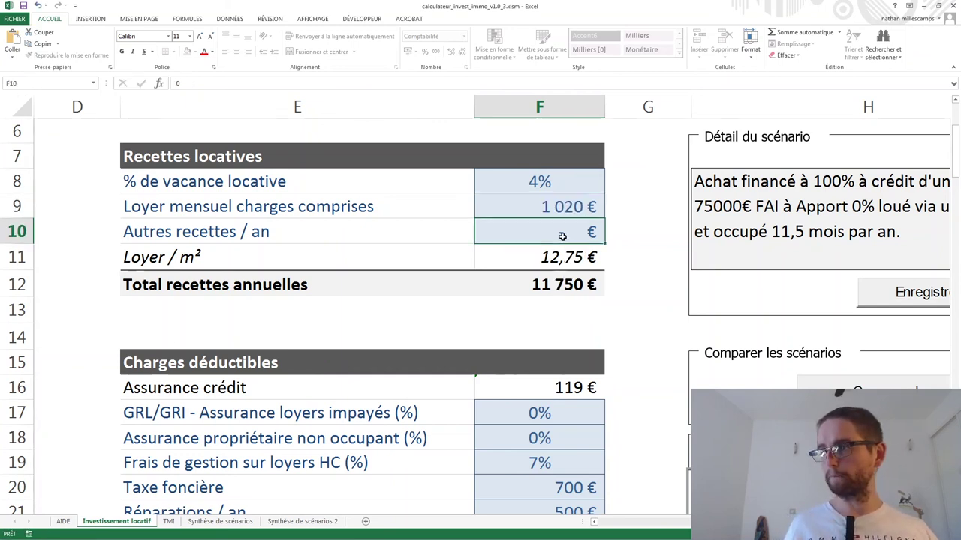
Save the current simulation as a scenario named "Loy 510- 75000€".
click(906, 294)
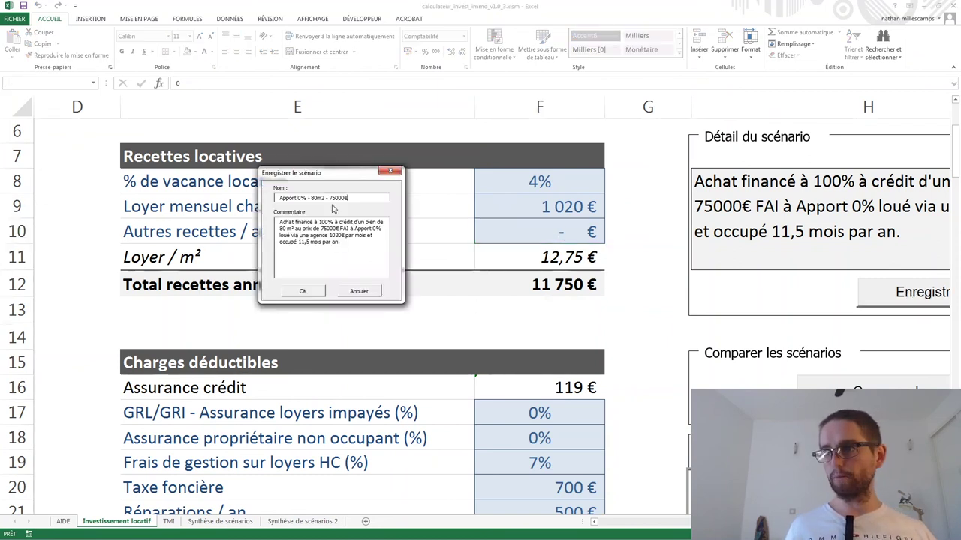
drag(325, 199, 277, 199)
text(Loy)
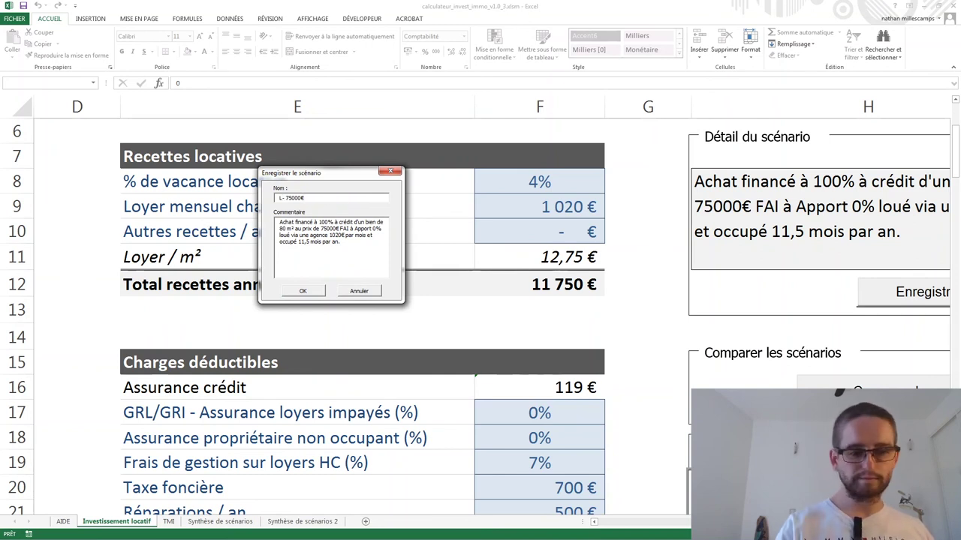
text( 510)
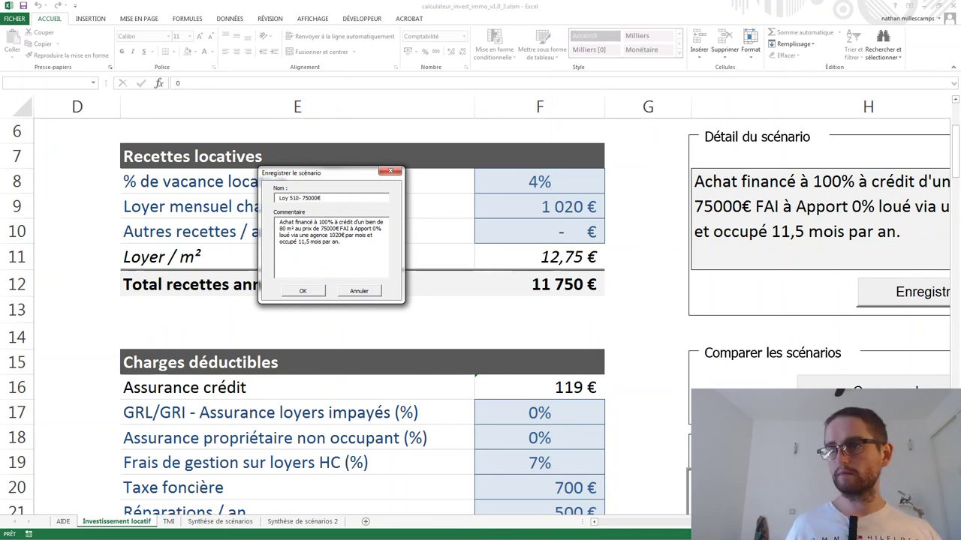
click(301, 291)
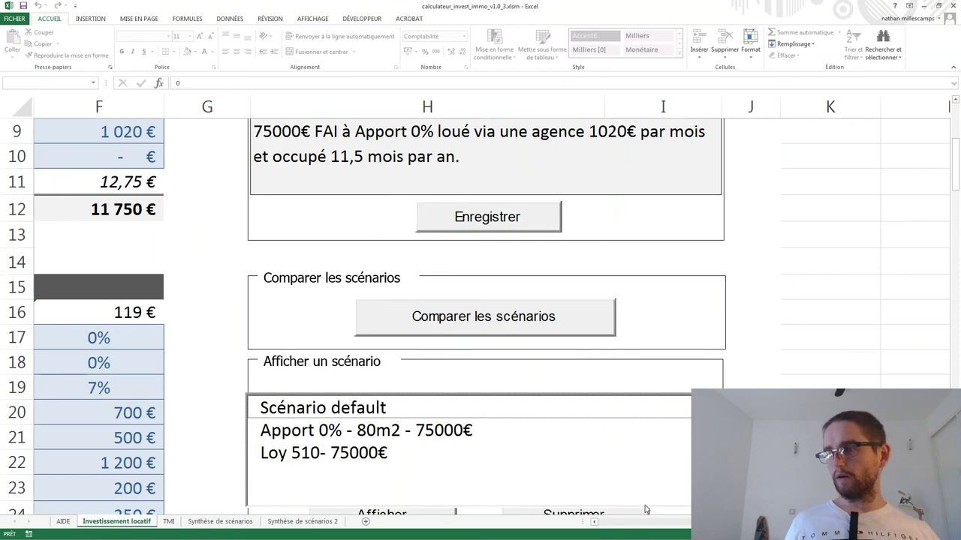
Set the Frais bancaires in the acquisition costs (Frais d'acquisition) to 0 €.
scroll(666, 393, left, 3)
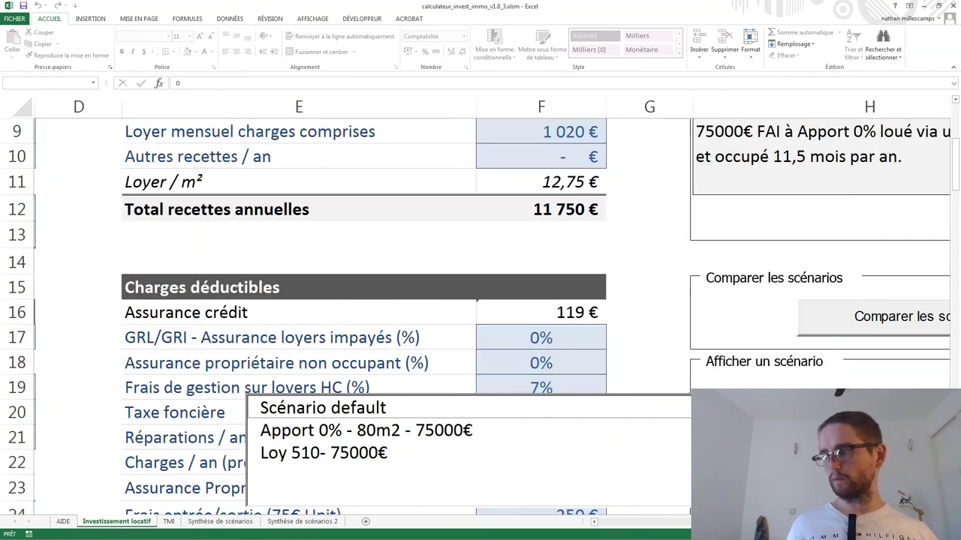
click(666, 391)
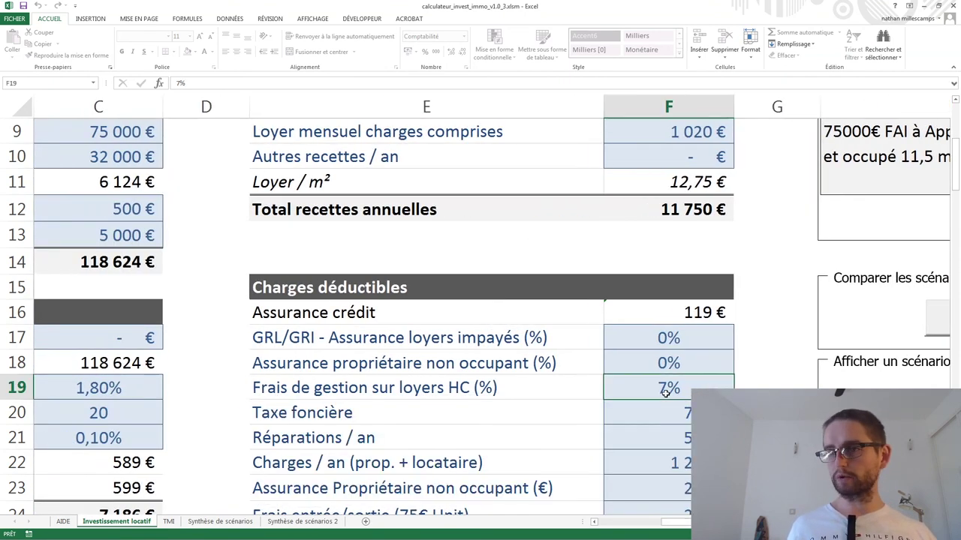
scroll(600, 362, down, 2)
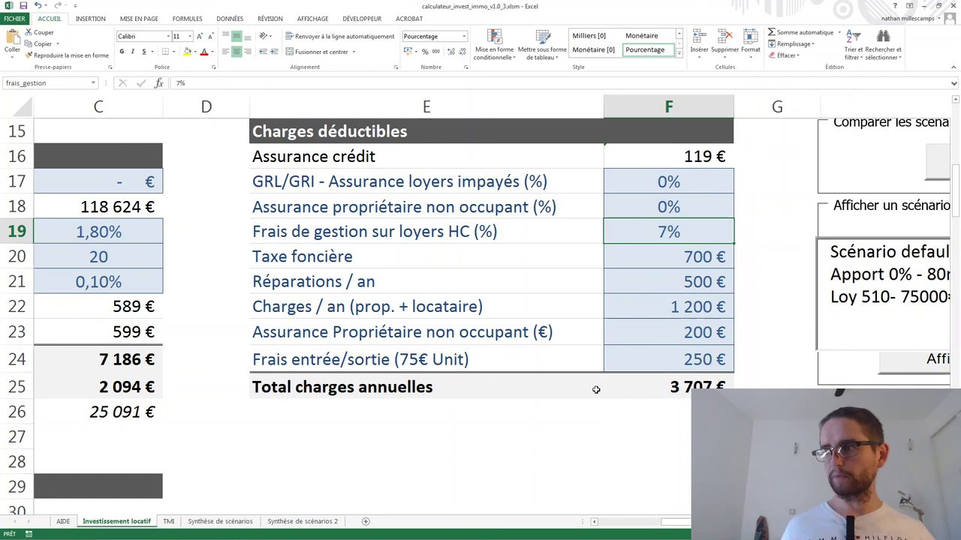
click(489, 360)
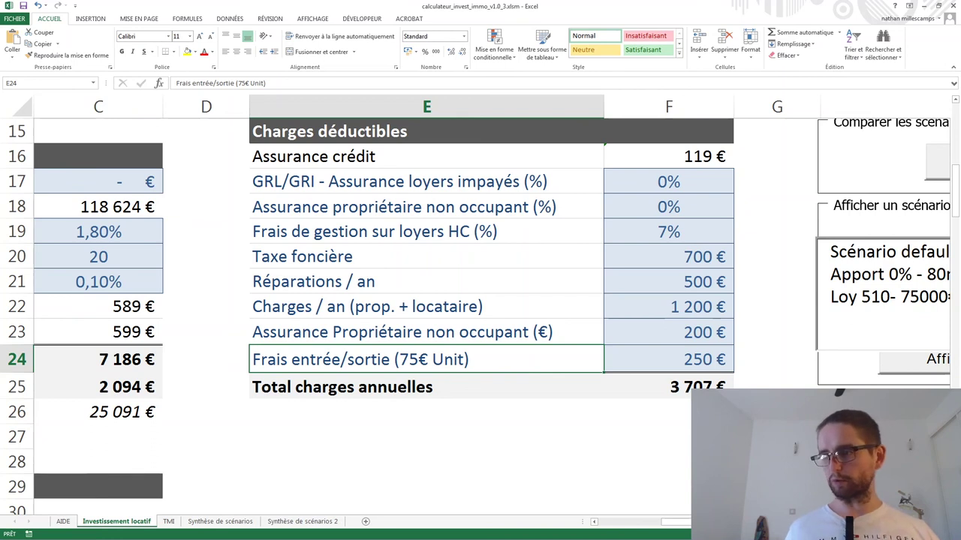
click(643, 521)
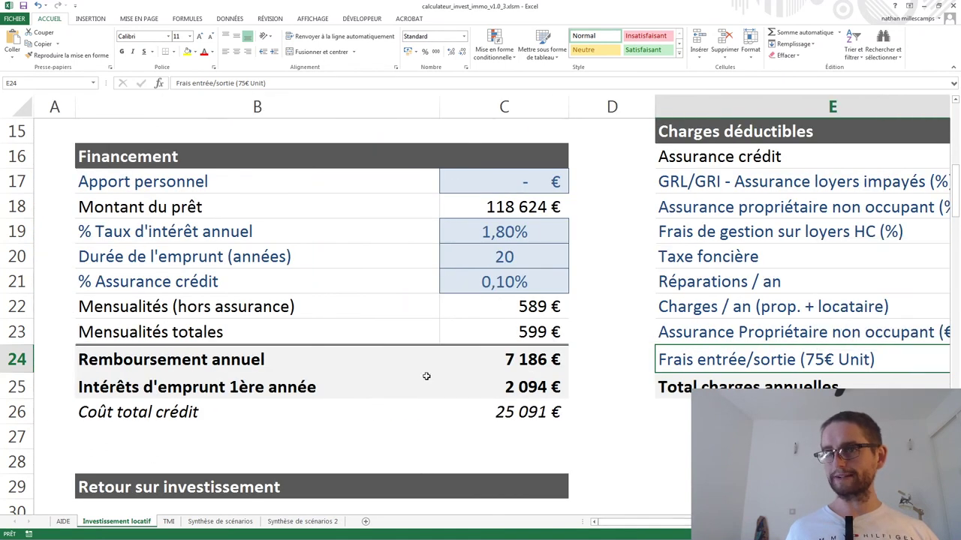
scroll(426, 376, up, 4)
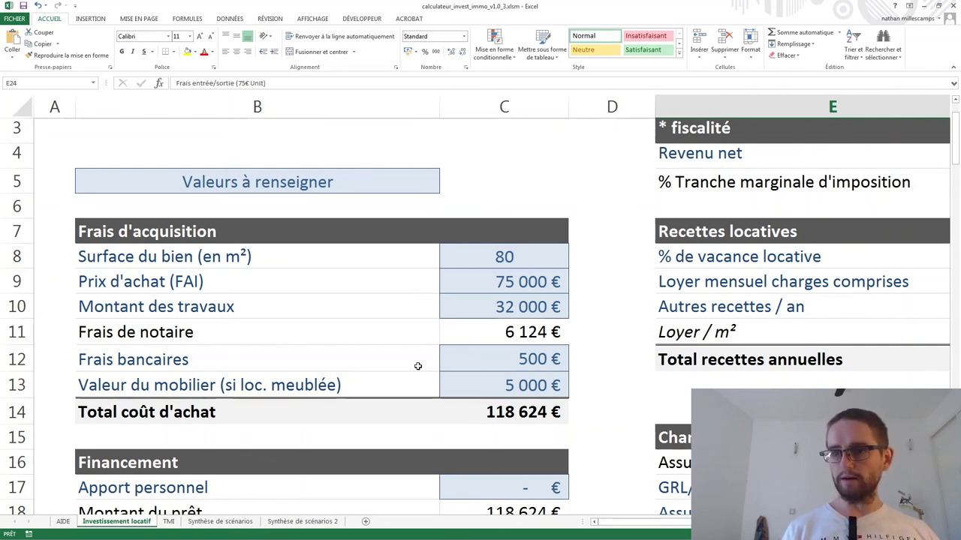
double_click(520, 362)
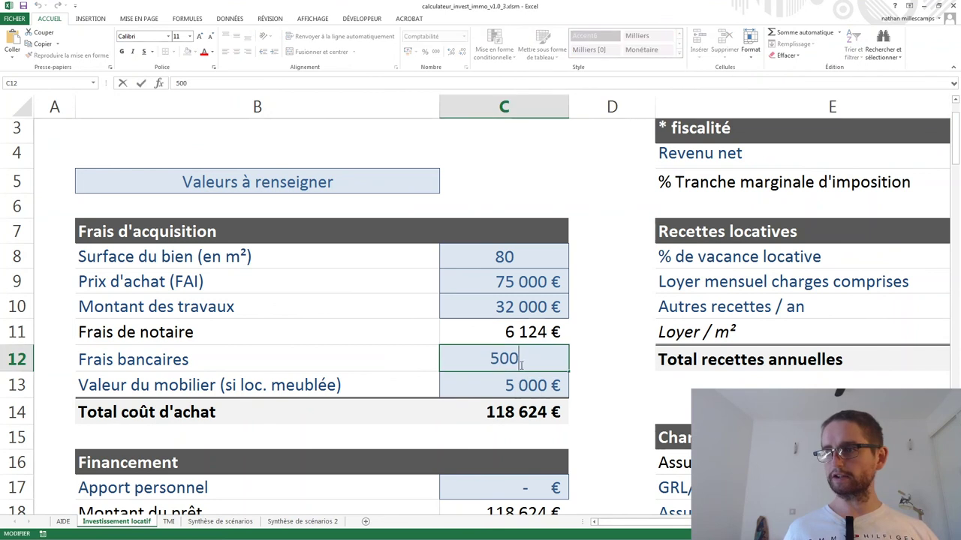
key(BackSpace)
key(BackSpace)
key(BackSpace)
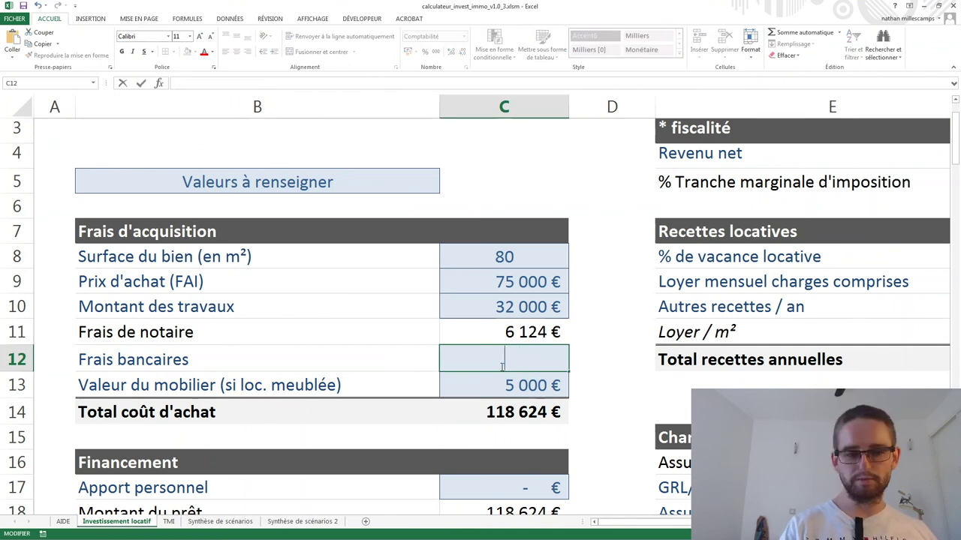
text(0)
click(492, 300)
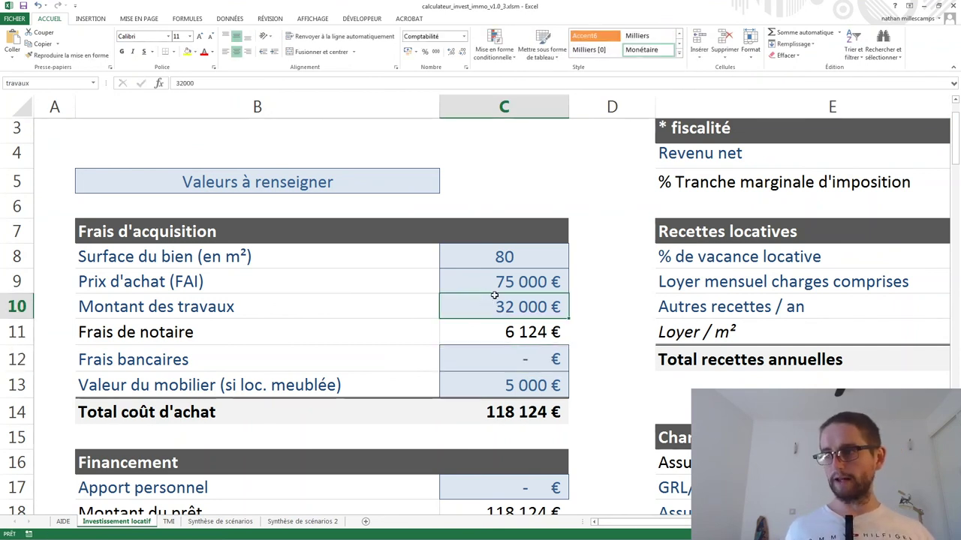
Set the Prix d'achat (FAI) in the acquisition costs to 70000 €.
double_click(500, 287)
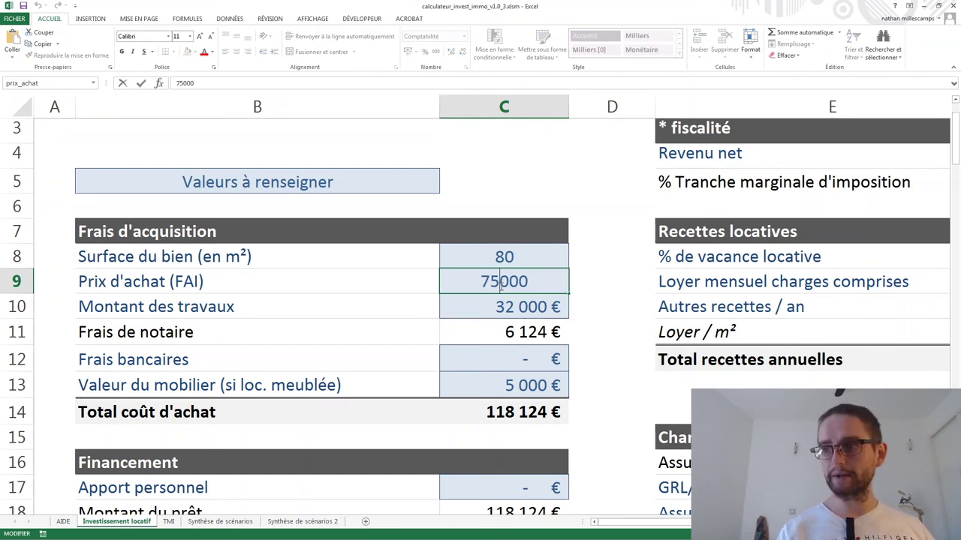
key(Delete)
text(0)
key(Return)
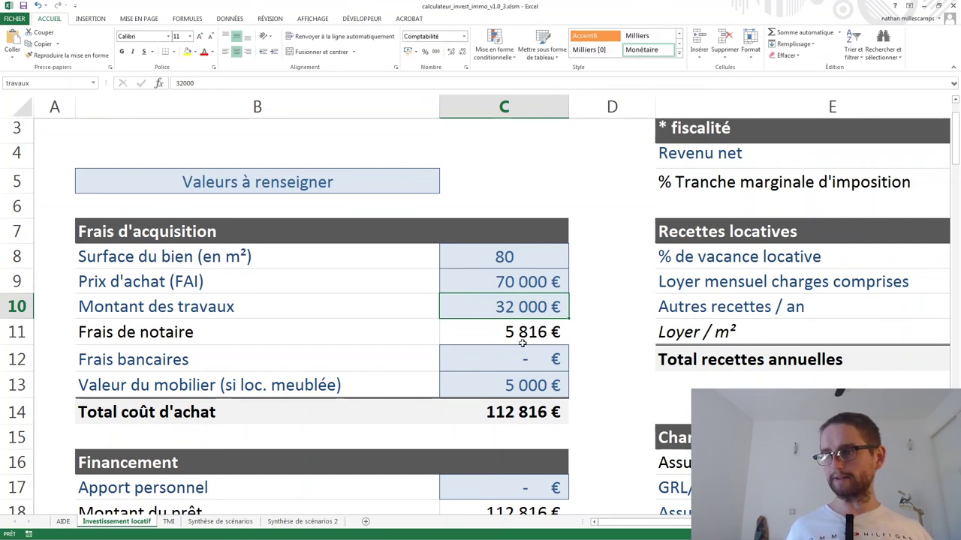
Save the simulation with the reduced purchase price as a scenario named "Loy 510- 70000€".
scroll(807, 376, right, 5)
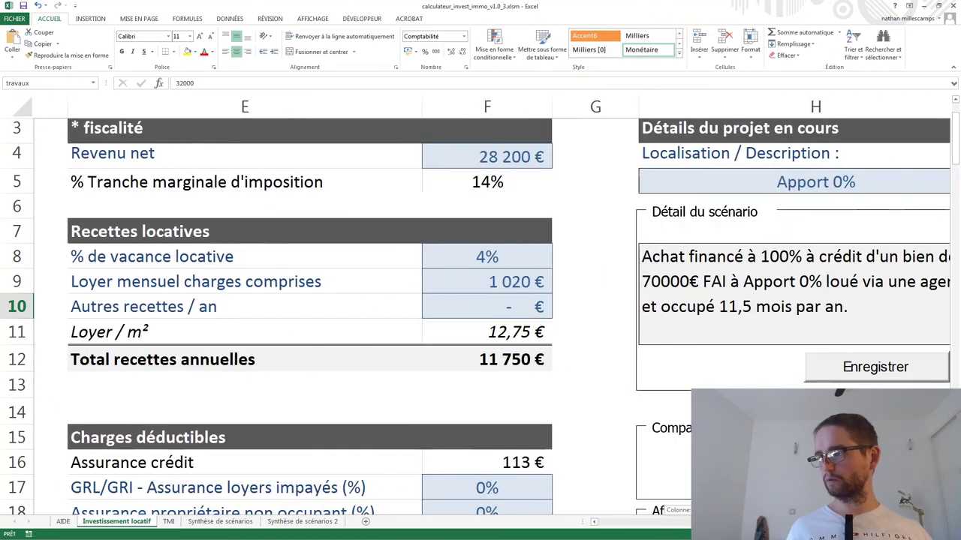
click(807, 375)
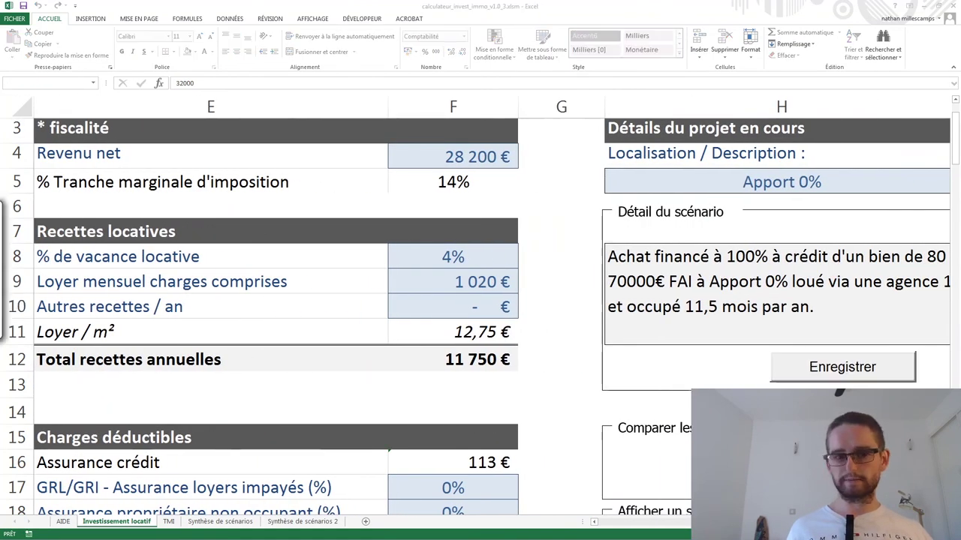
drag(417, 211, 330, 209)
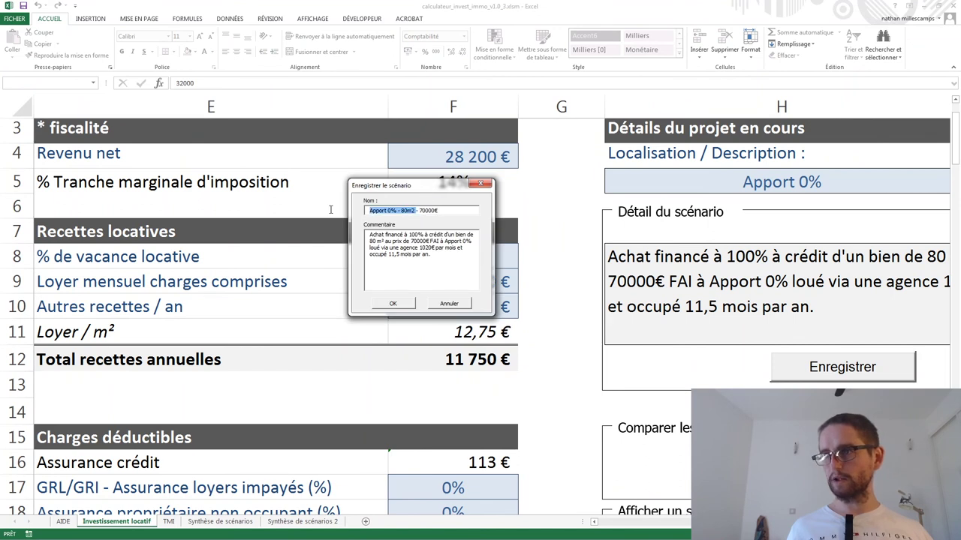
text(Loy 510)
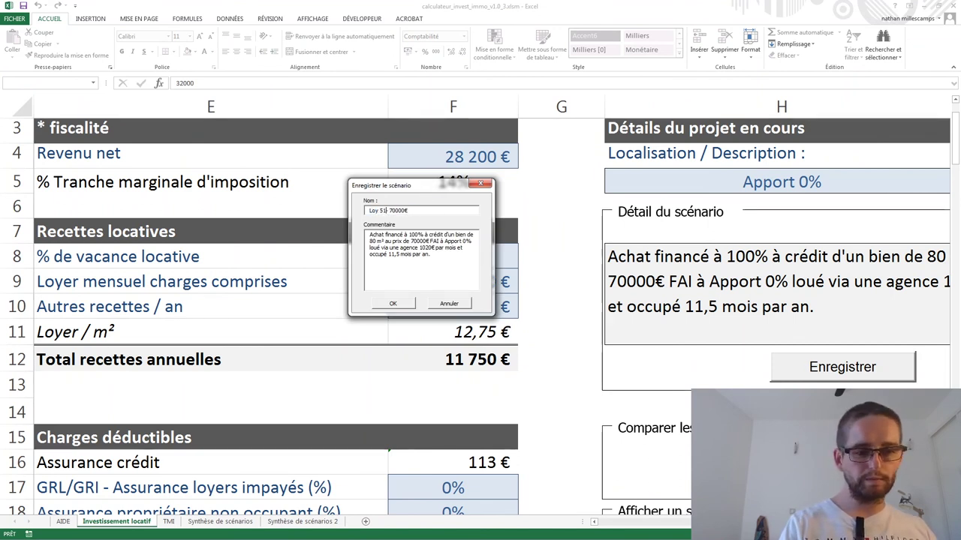
click(401, 304)
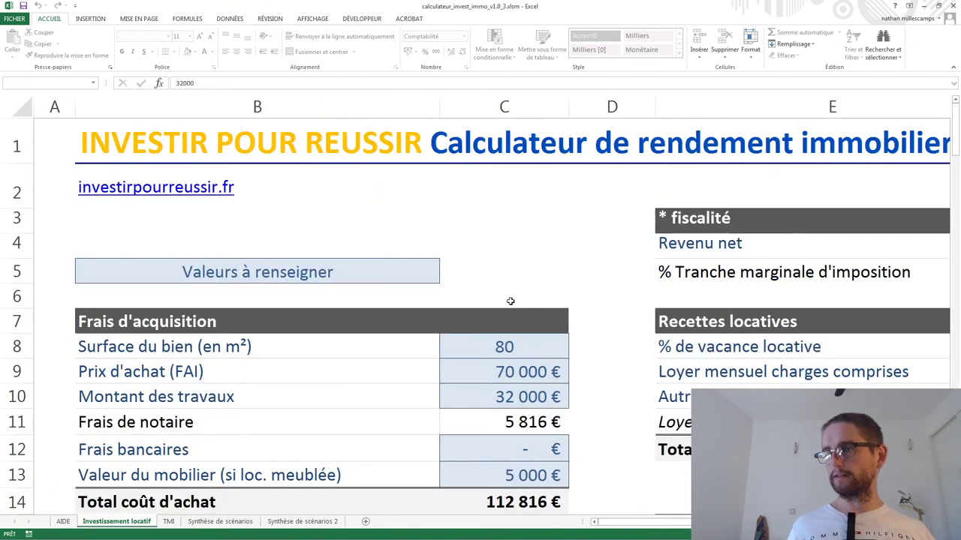
Set the Prix d'achat (FAI) in the acquisition costs to 65000 €.
click(511, 375)
double_click(512, 375)
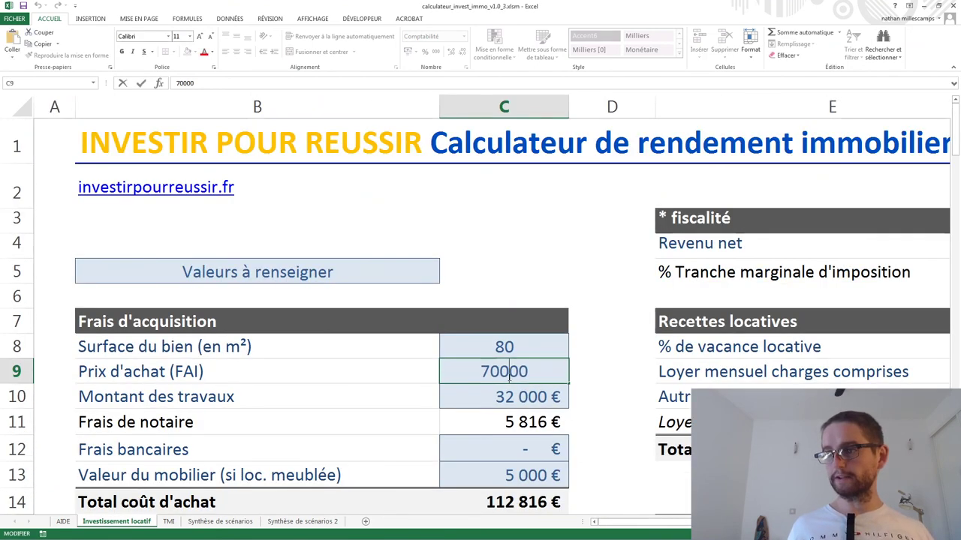
key(BackSpace)
text(65)
key(Delete)
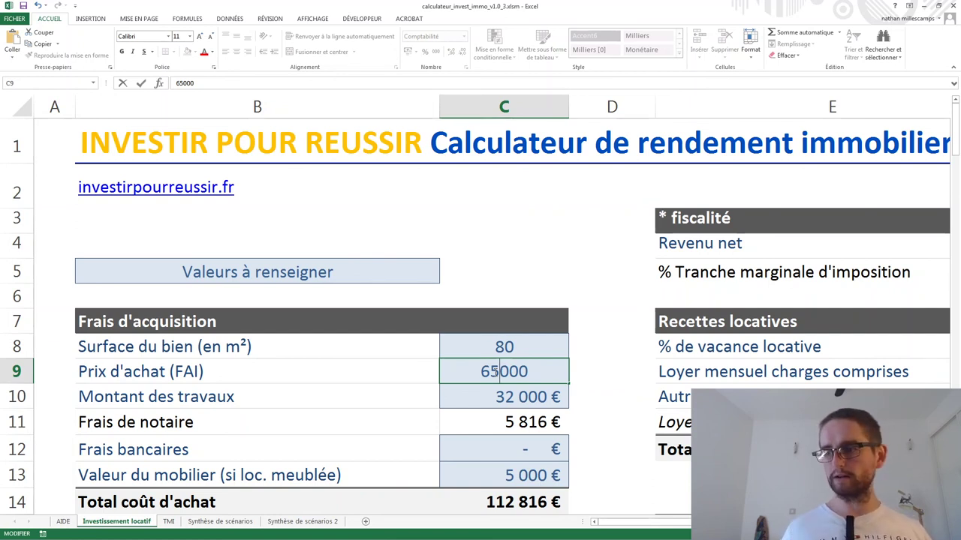
click(490, 387)
Save the current simulation as a scenario named "Loy 510- 65000€".
drag(630, 522, 665, 522)
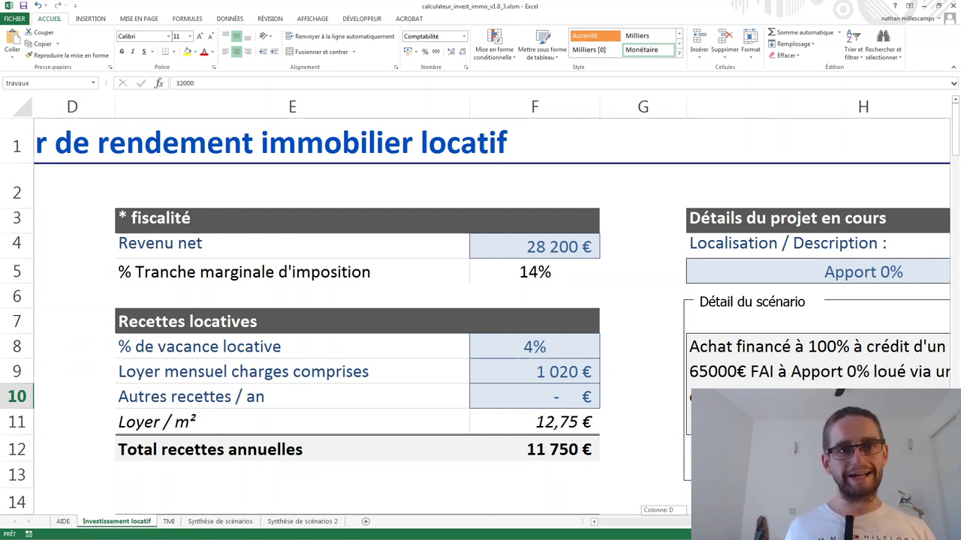
scroll(432, 421, right, 2)
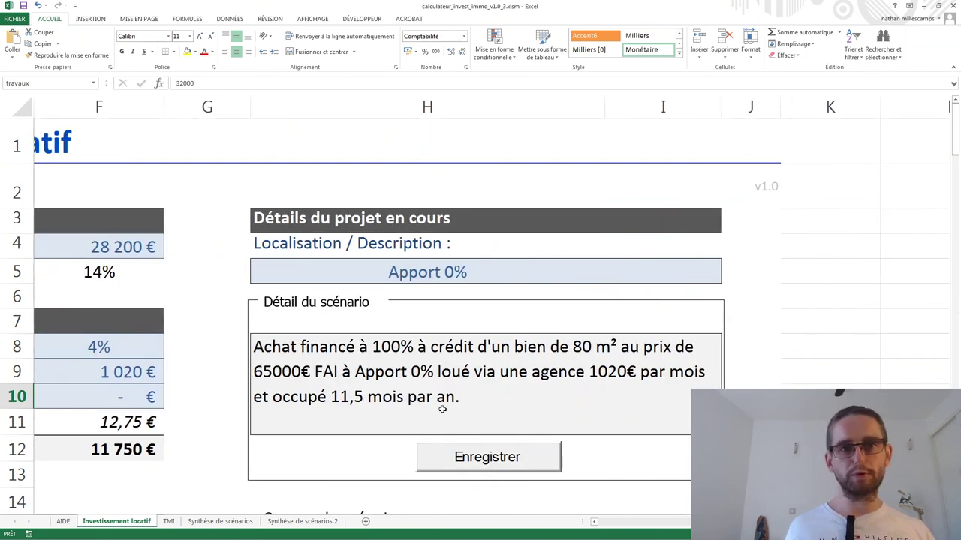
scroll(418, 450, down, 1)
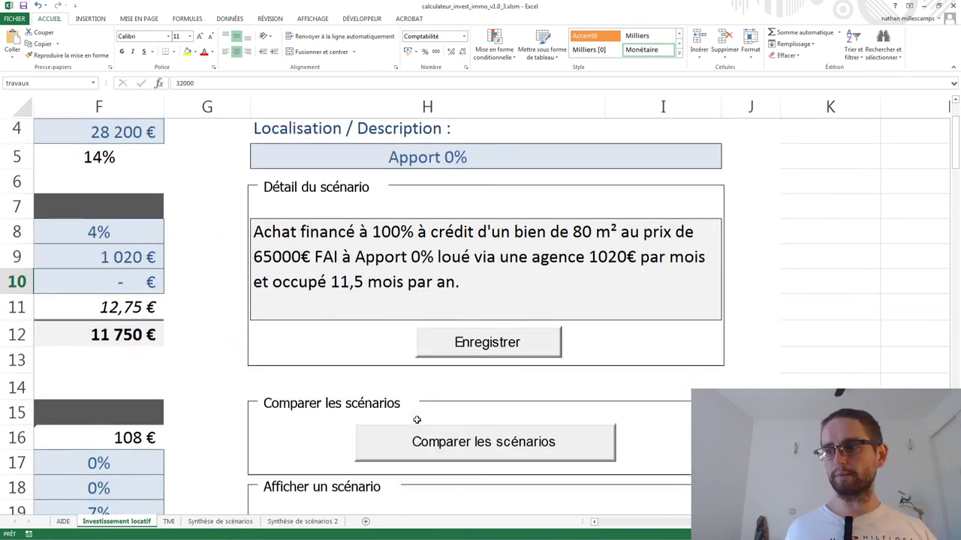
click(473, 353)
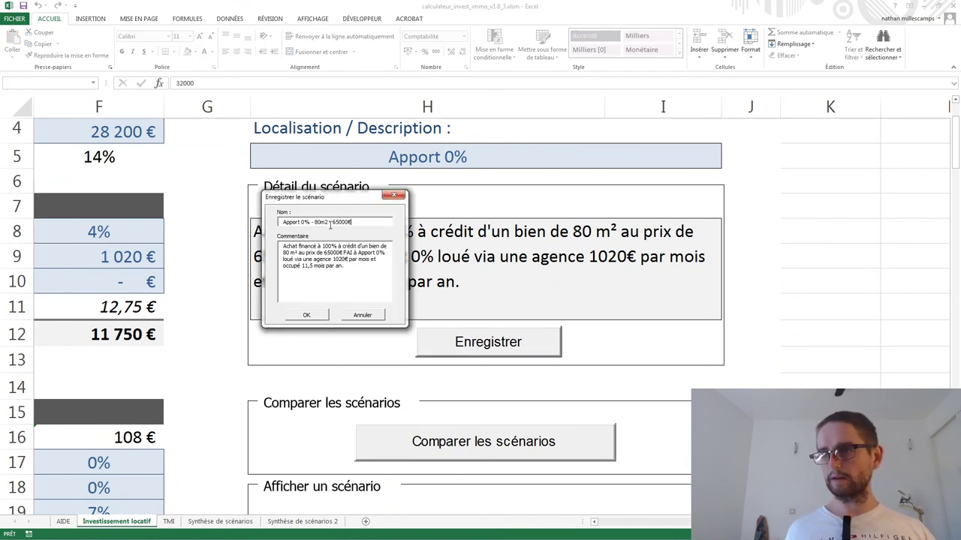
drag(331, 225, 227, 228)
text(Loy 510-)
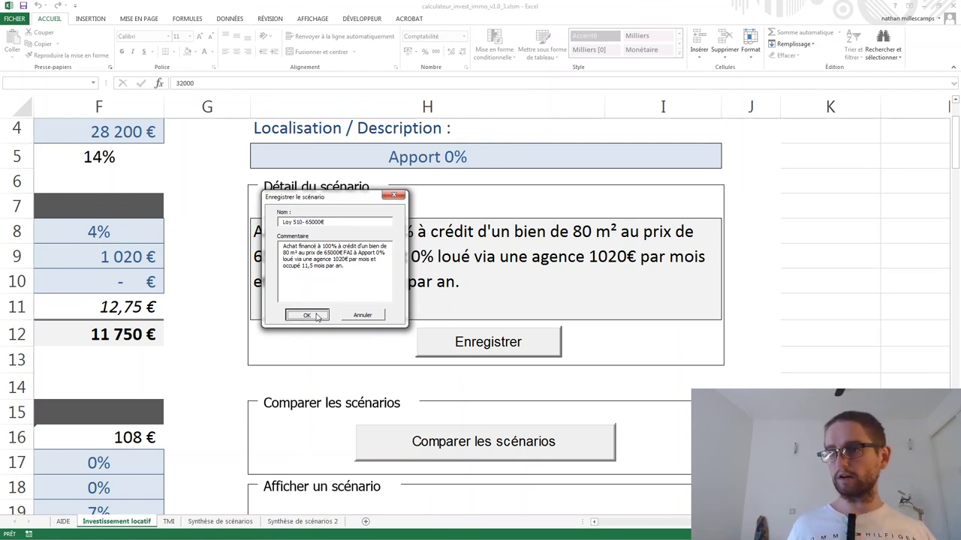
click(317, 317)
Set the Prix d'achat (FAI) in the acquisition costs to 60000 €.
scroll(531, 488, left, 5)
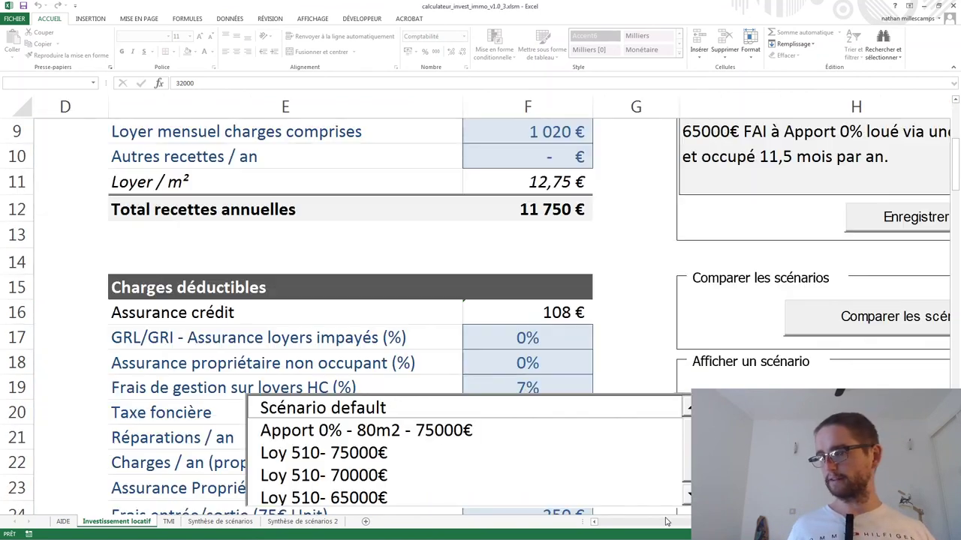
click(330, 236)
scroll(338, 277, up, 2)
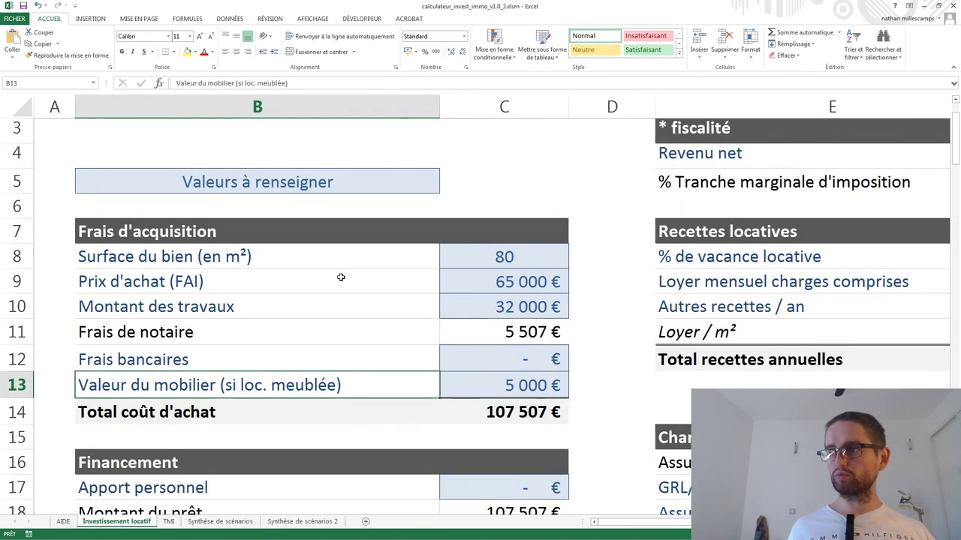
double_click(504, 282)
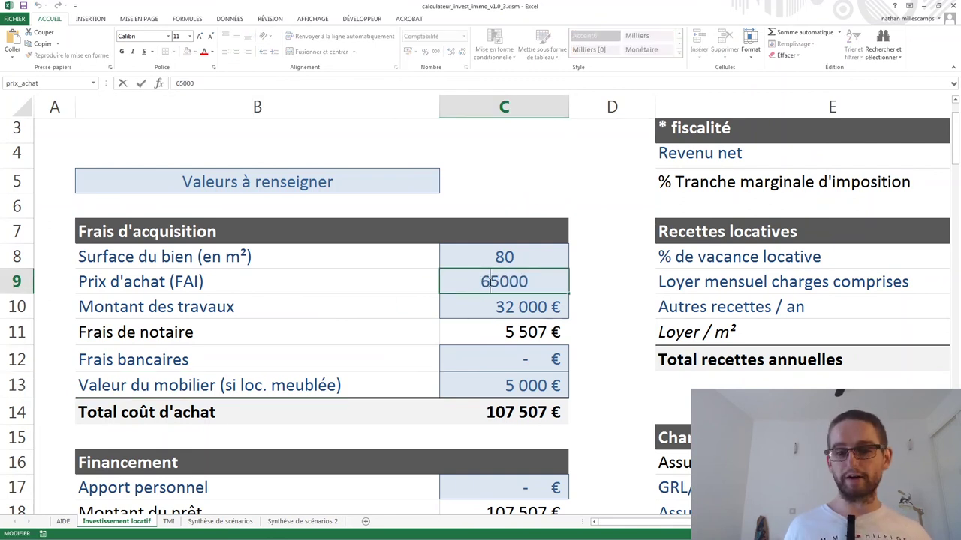
key(Delete)
text(0)
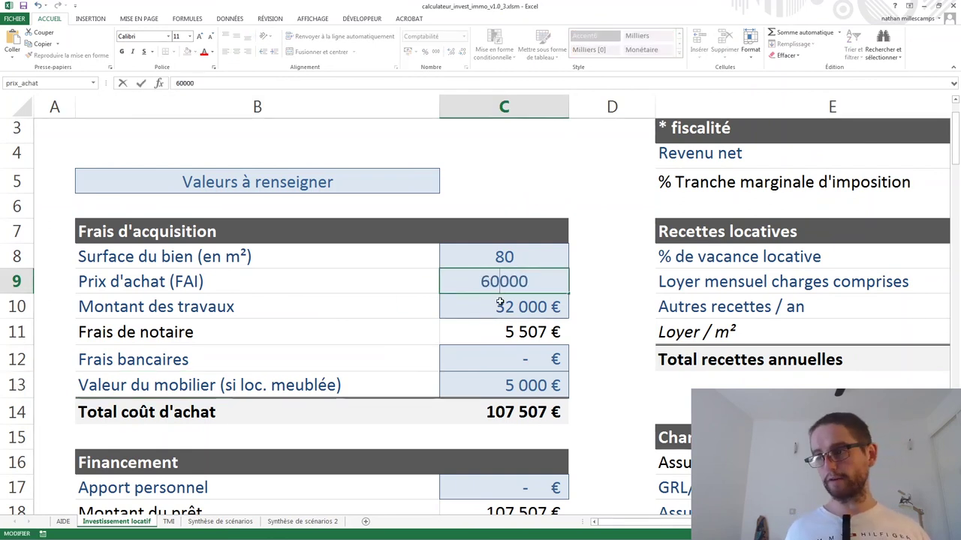
key(Return)
scroll(499, 302, right, 3)
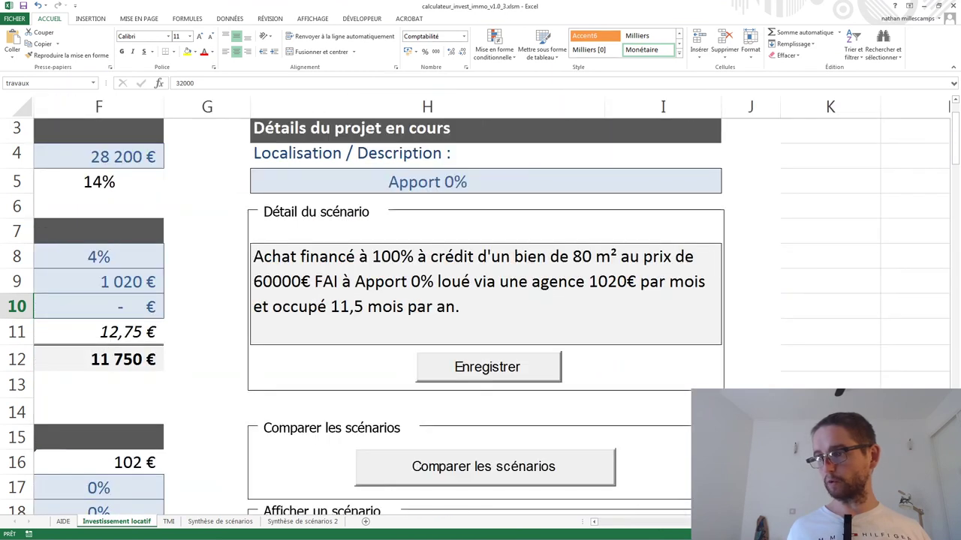
Save the current simulation as a scenario named "Loy 510- 80m2 - 60000€".
click(487, 367)
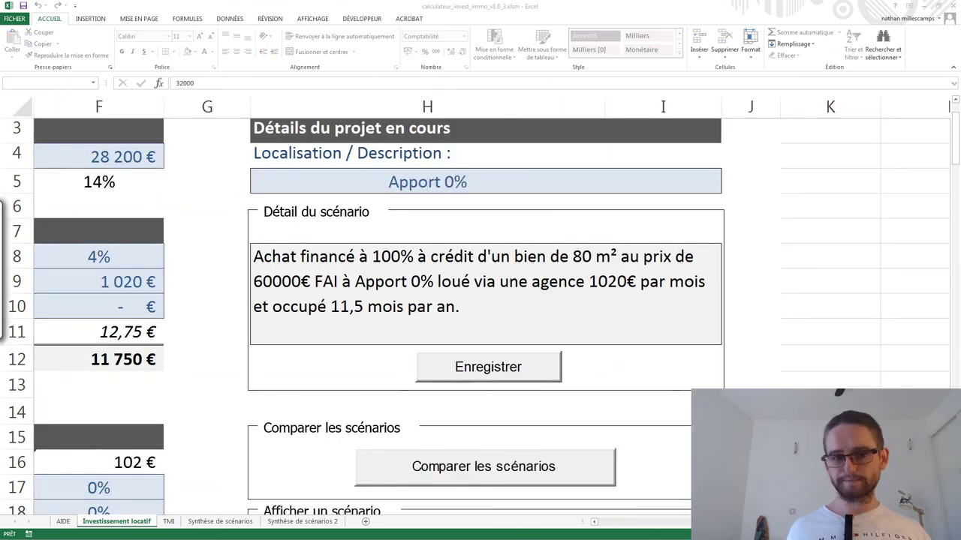
drag(360, 212, 328, 212)
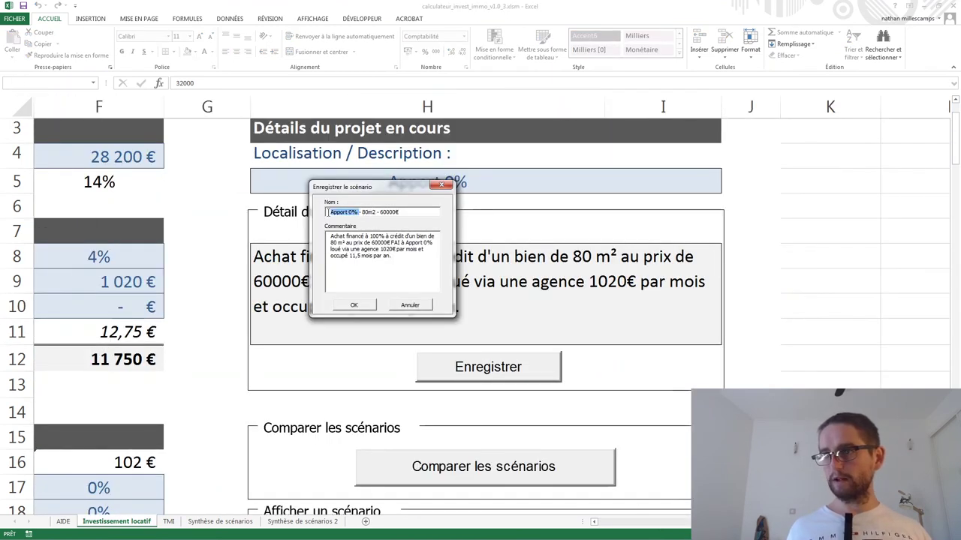
text(Loy 5%)
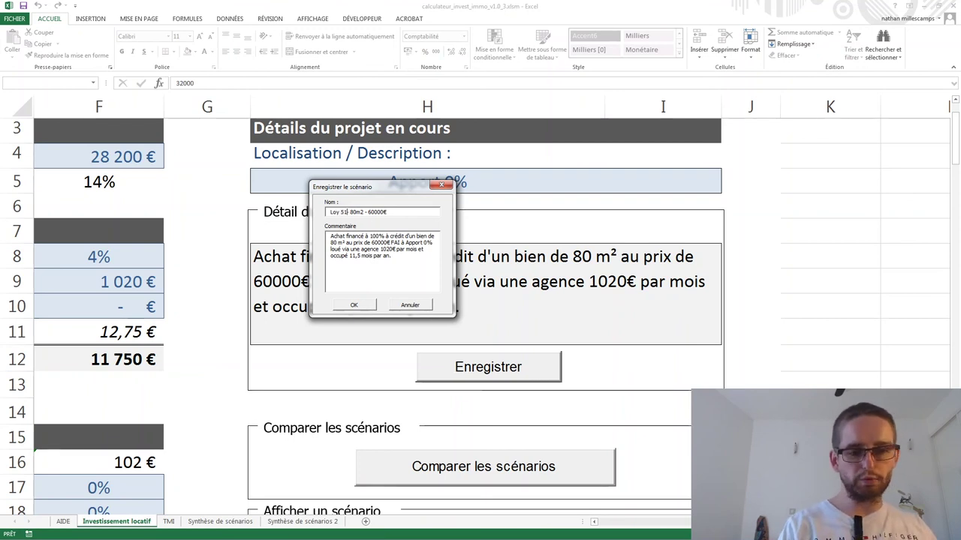
click(354, 305)
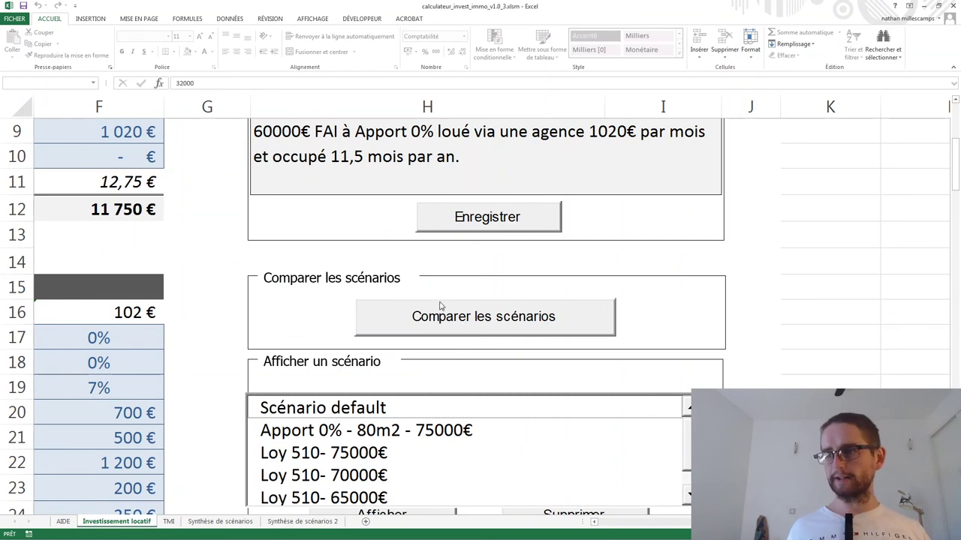
Generate the comparison of all saved scenarios and examine each variant's monthly value in the Cash-Flow / mois chart.
click(504, 327)
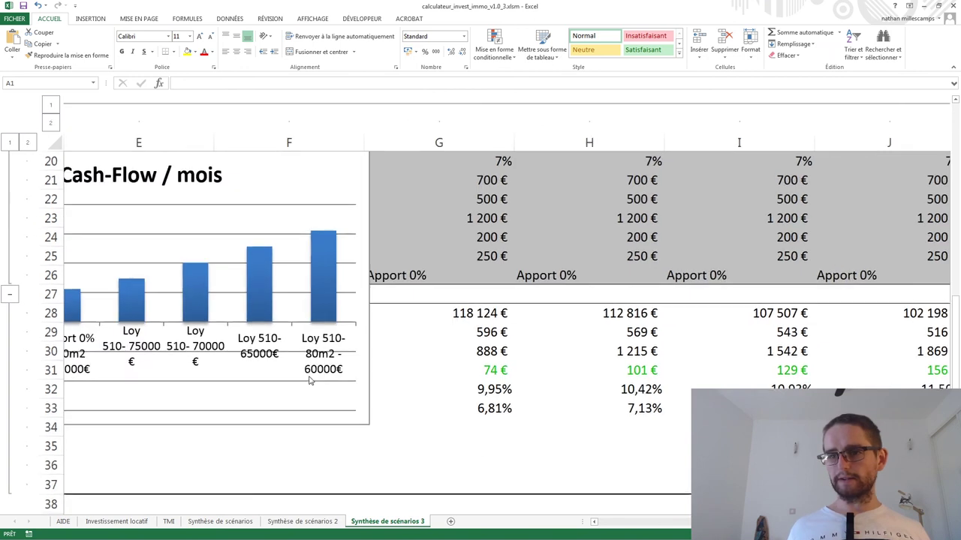
click(594, 522)
click(594, 523)
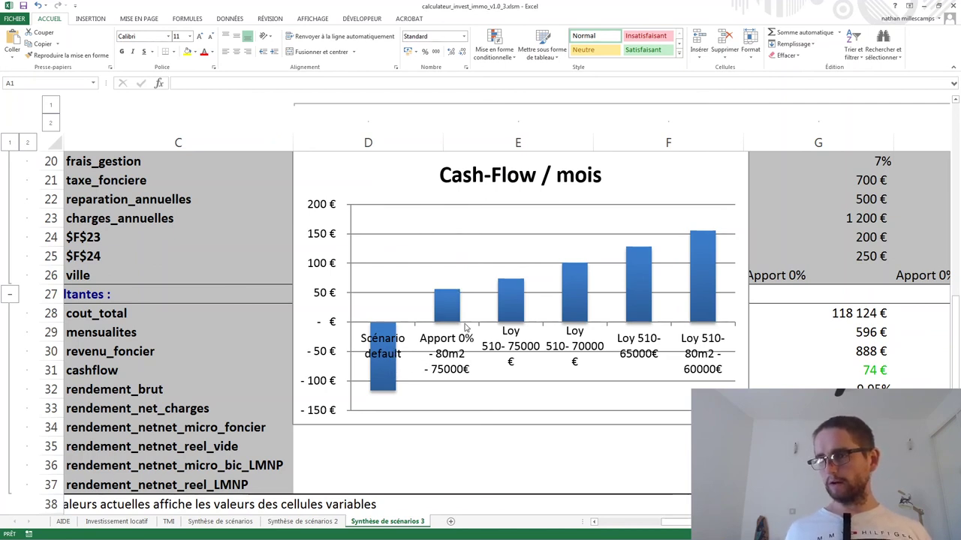
mouse_move(454, 301)
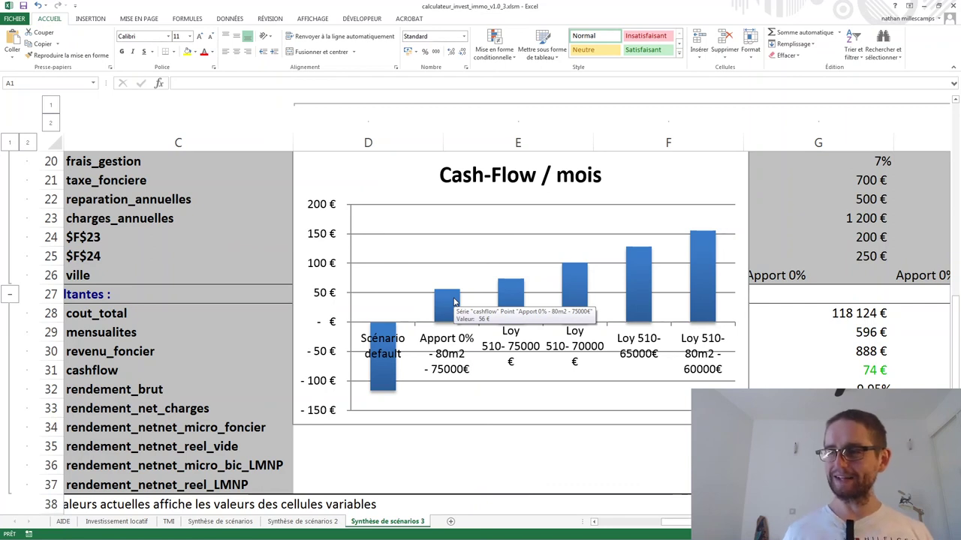
mouse_move(512, 307)
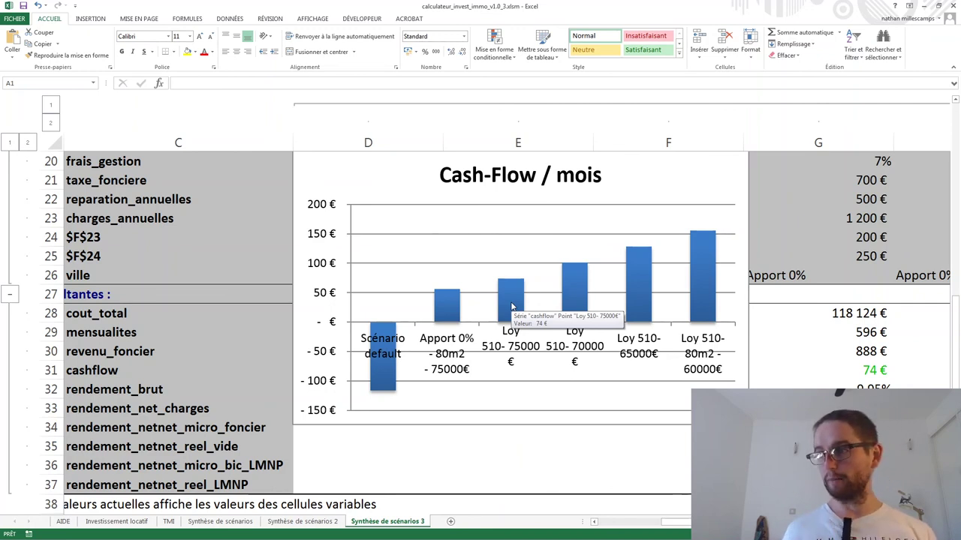
mouse_move(469, 301)
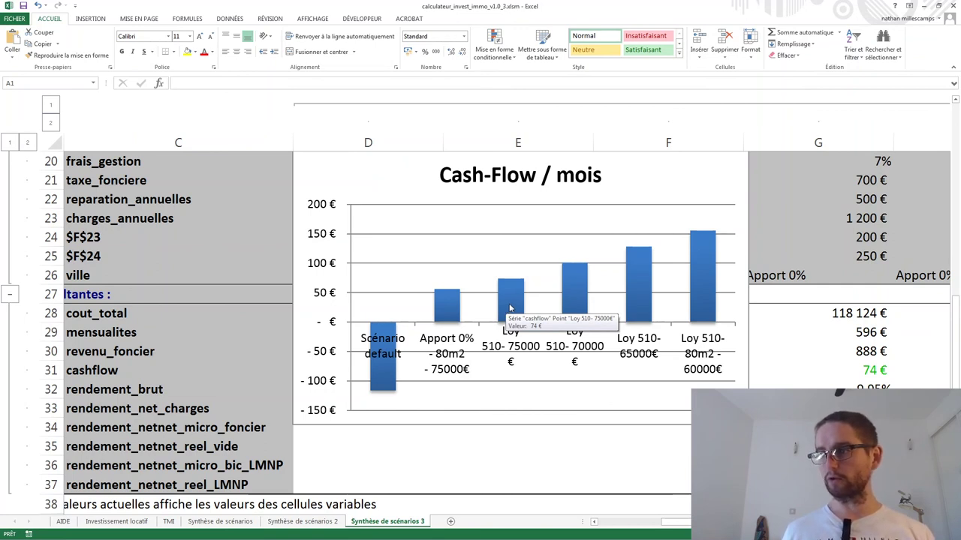
mouse_move(580, 283)
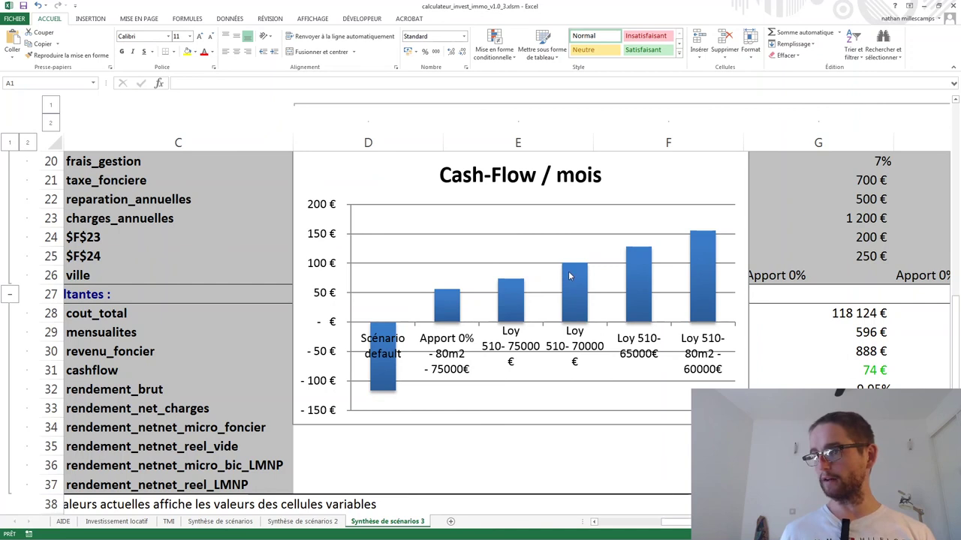
mouse_move(698, 260)
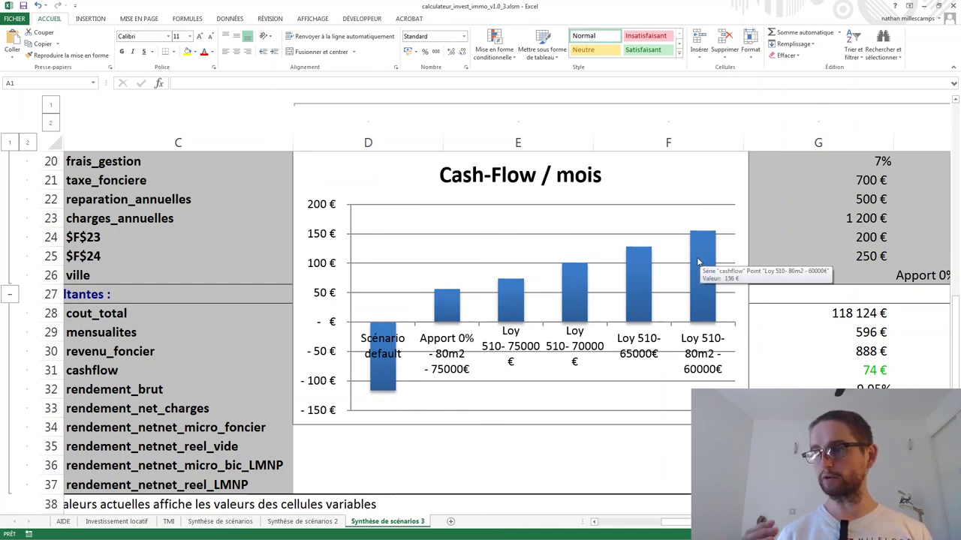